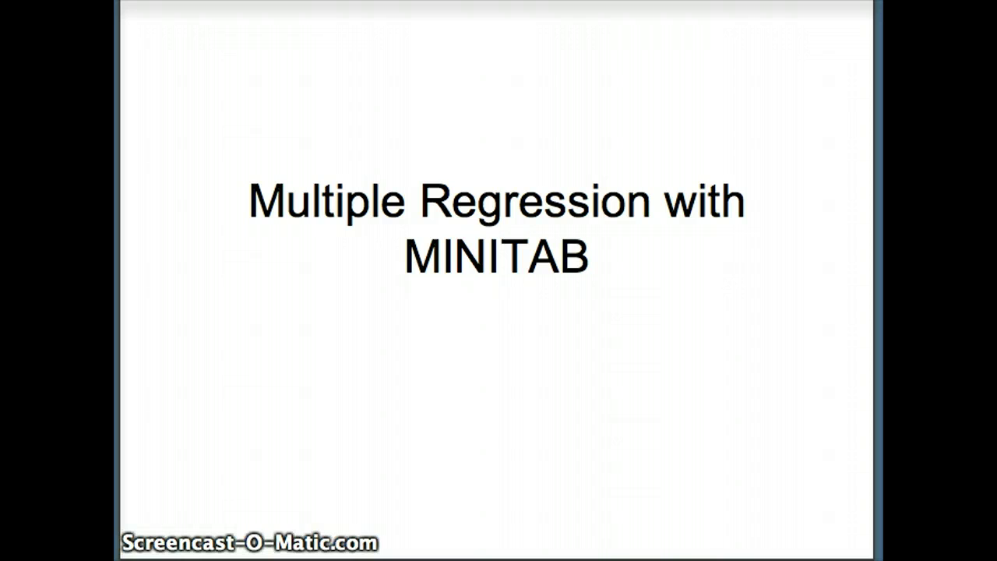
# Advance the presentation past the Multiple Regression with MINITAB title slide
pyautogui.press('Right')
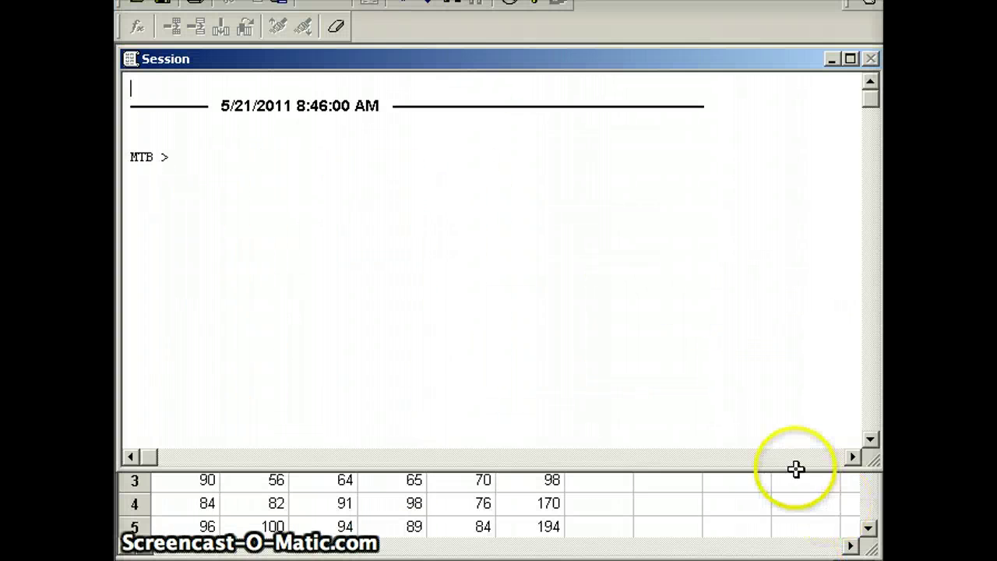
# Enlarge the worksheet pane and run corr c1-c6 to correlate T1 through Final
pyautogui.moveTo(795, 469); pyautogui.dragTo(776, 481)
pyautogui.click(327, 164)
pyautogui.write('corr c10')
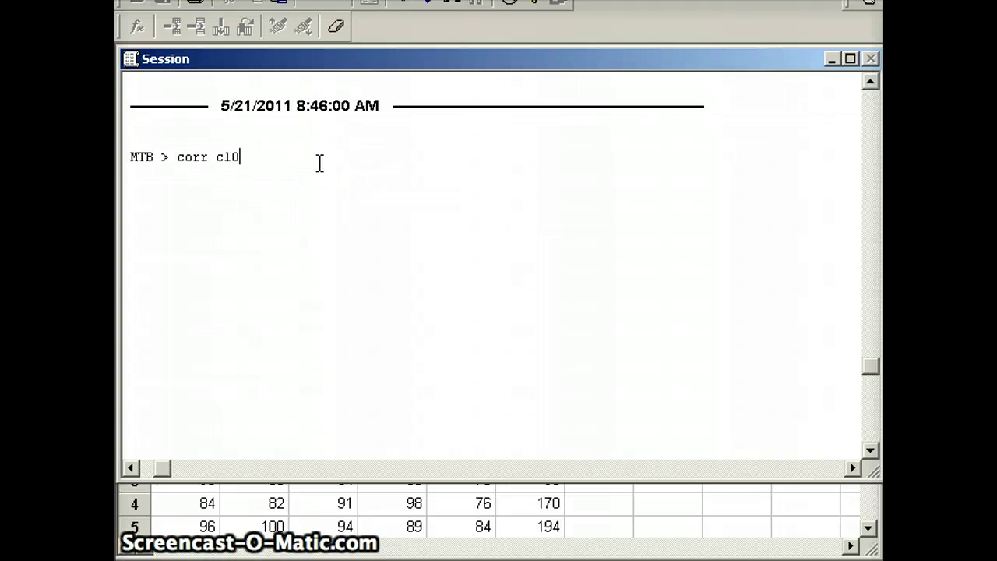
pyautogui.press('BackSpace')
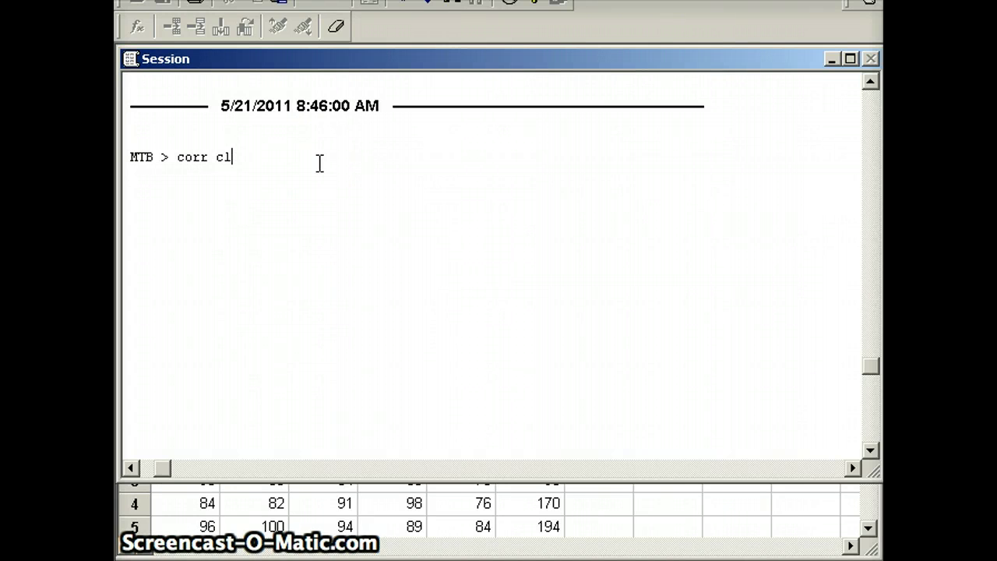
pyautogui.write('-c6')
pyautogui.press('Return')
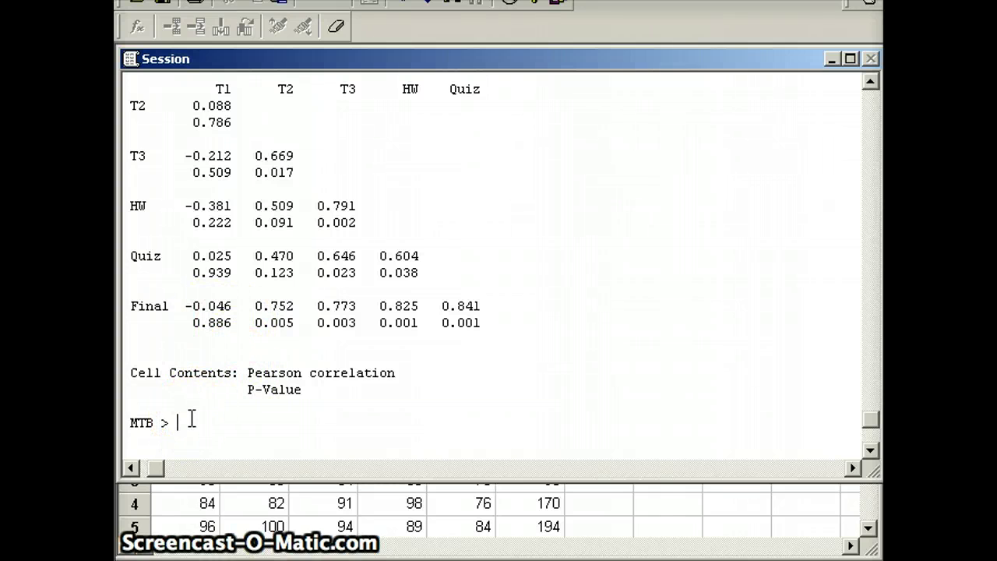
# Run regress c6 4 c2-c5 for Final on T2, T3, HW and Quiz, discarding the residual plots
pyautogui.write('reg')
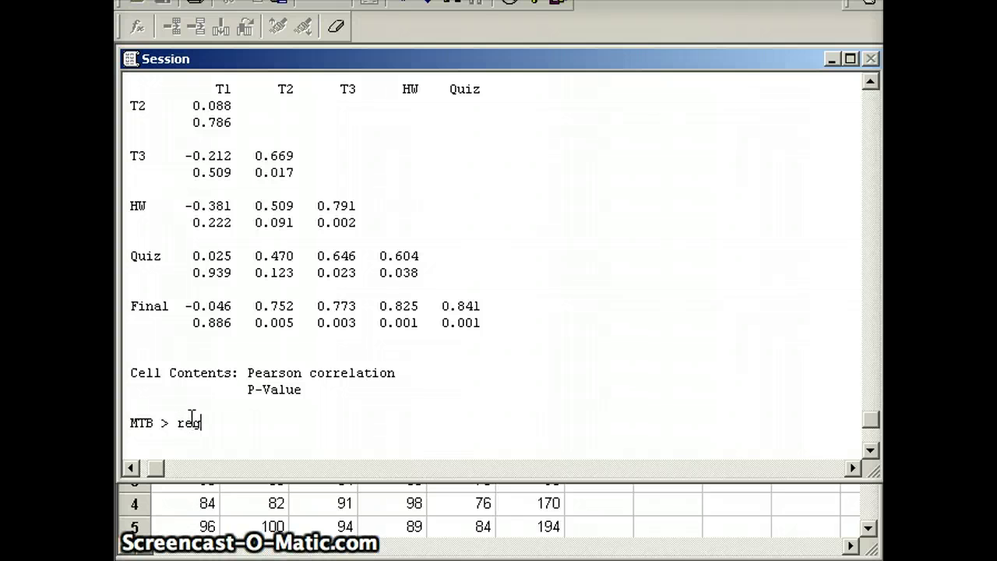
pyautogui.write('ress c')
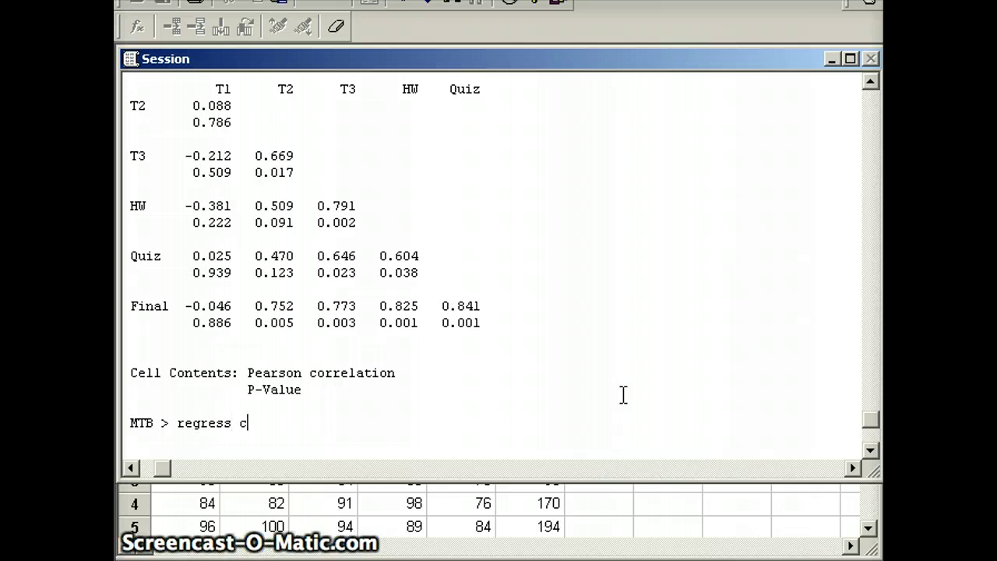
pyautogui.write('6')
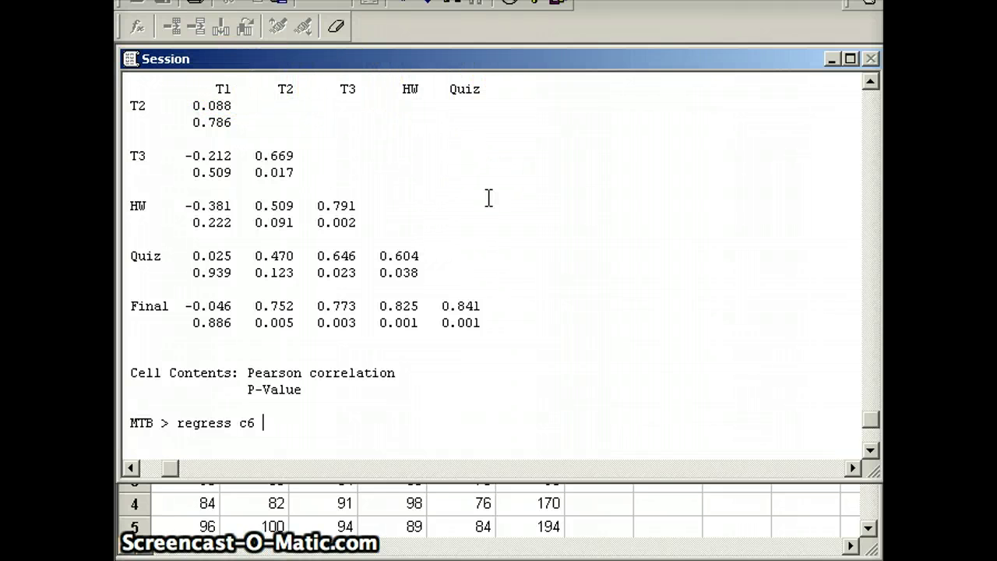
pyautogui.write('4')
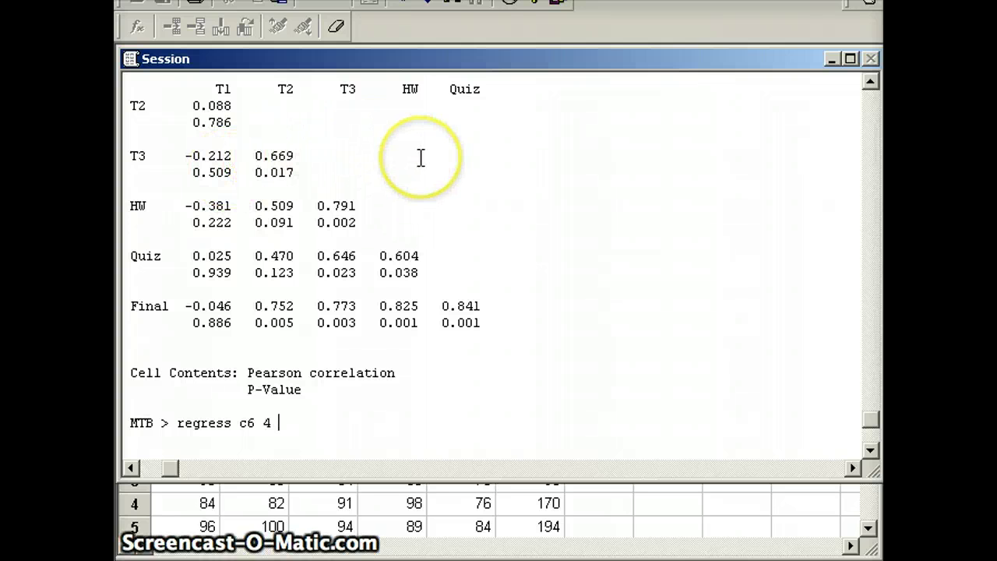
pyautogui.write('c2-c')
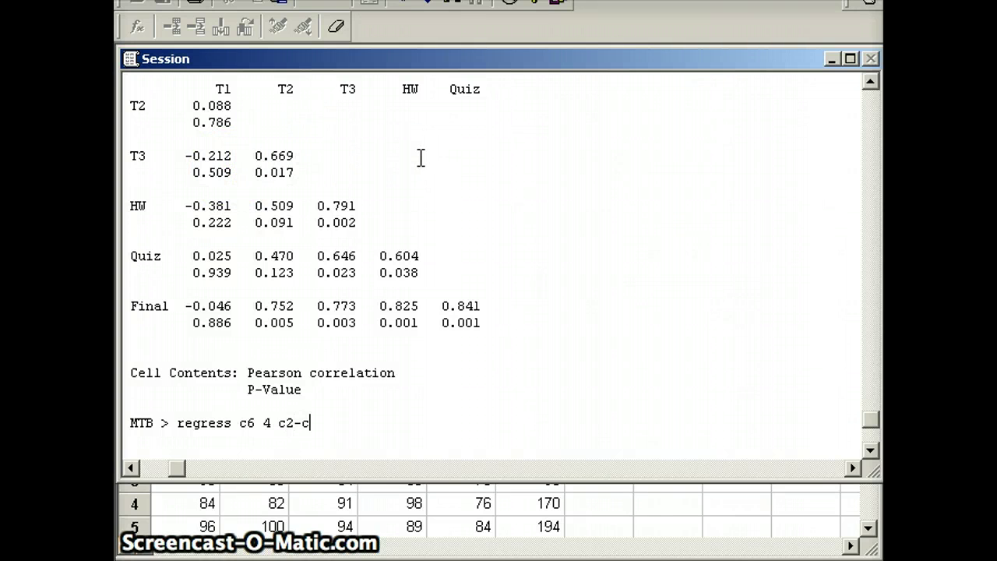
pyautogui.write('5')
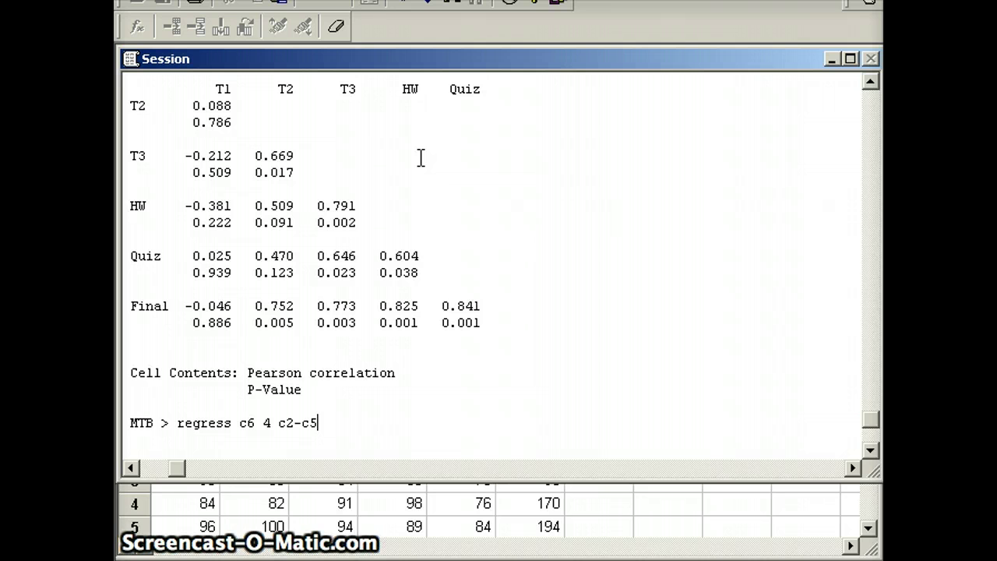
pyautogui.press('Return')
pyautogui.click(754, 59)
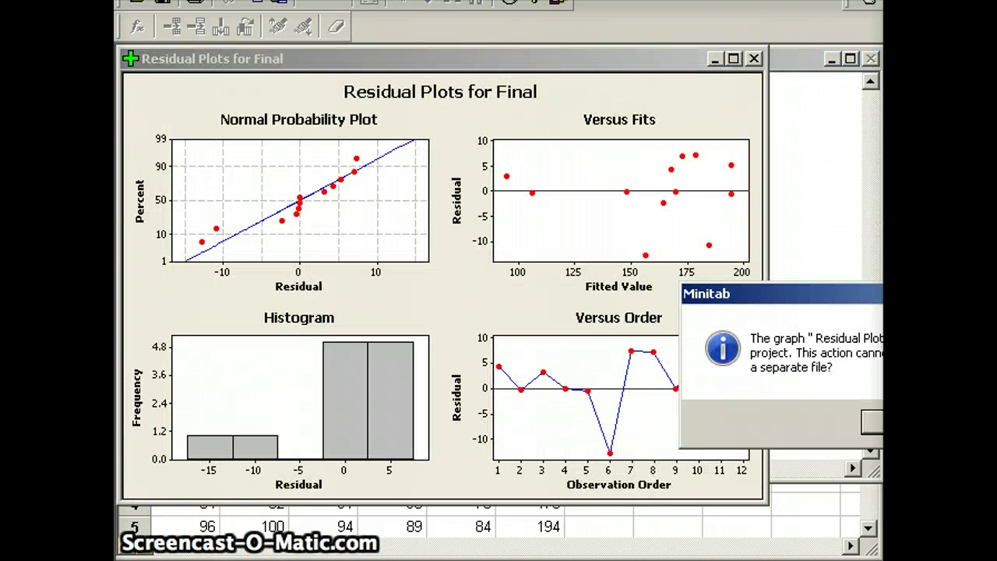
pyautogui.press('n')
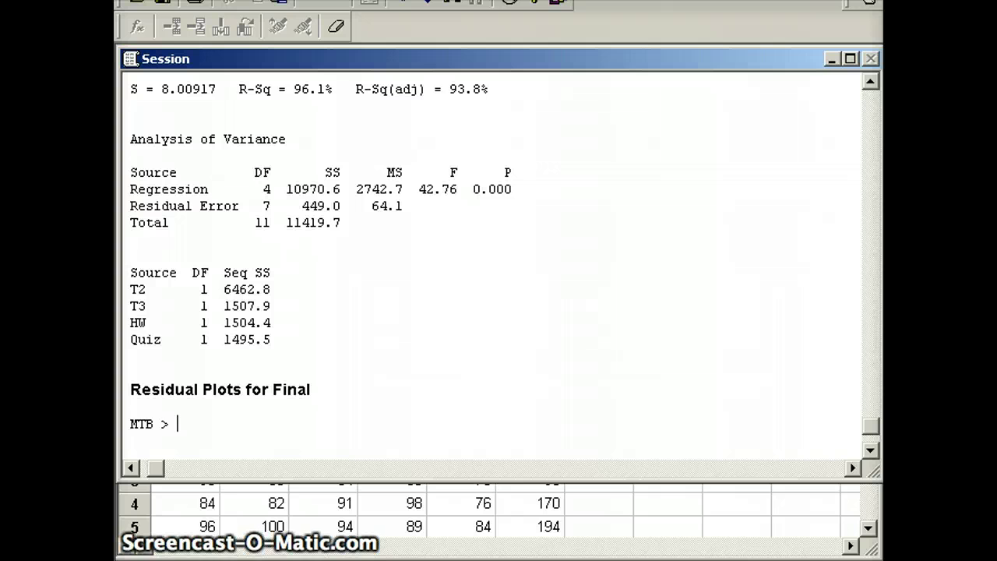
pyautogui.click(871, 80)
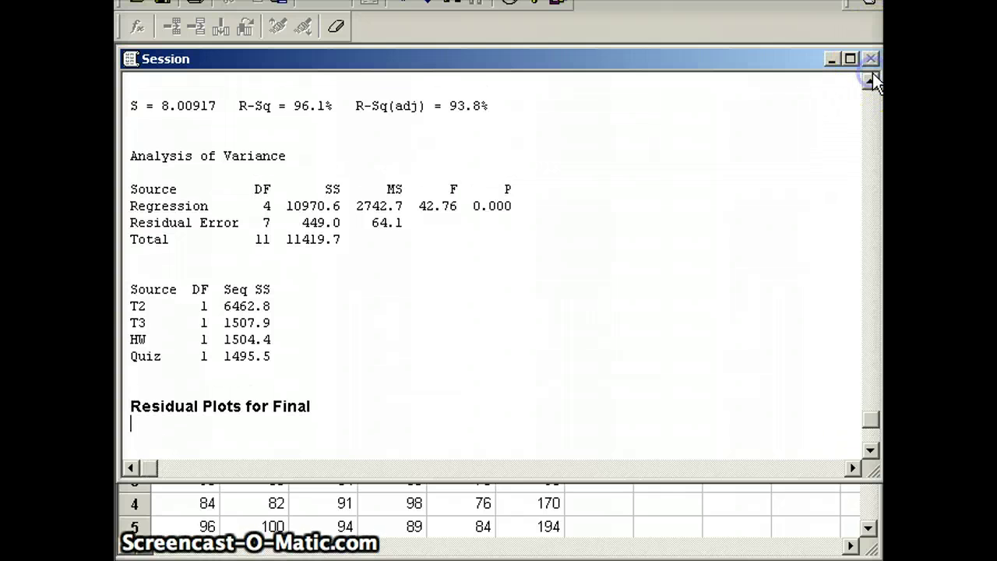
# Scroll back to the regression equation and coefficient table, then focus the worksheet
pyautogui.moveTo(870, 80); pyautogui.dragTo(870, 80)
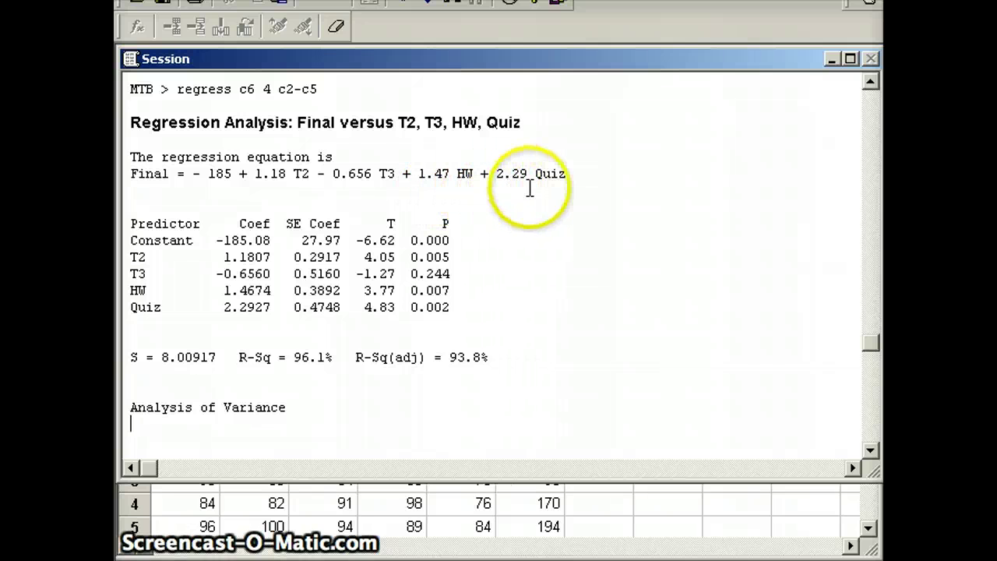
pyautogui.click(141, 549)
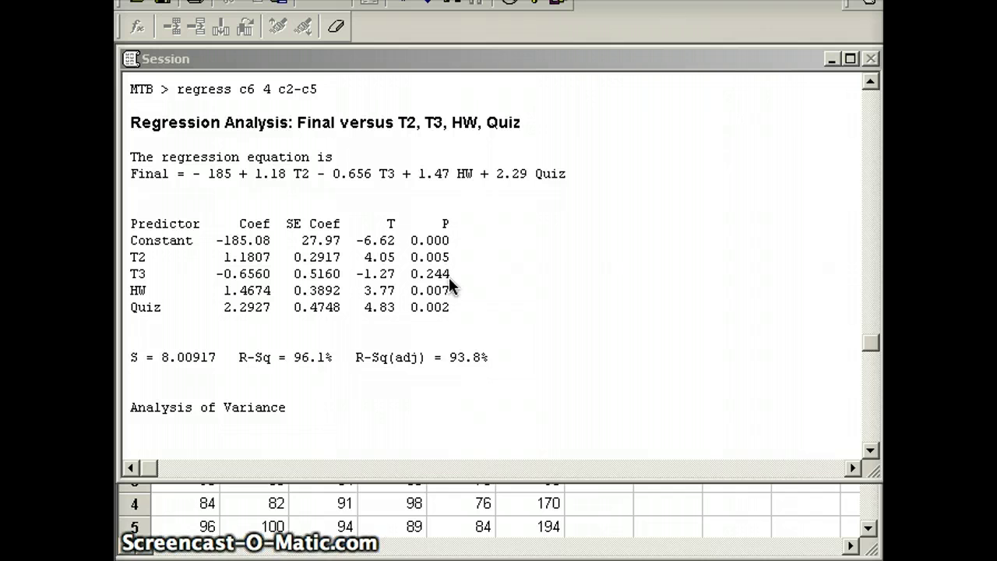
# Refit Final on T2, HW and Quiz without T3, discard the residual plots, and scroll to the equation
pyautogui.click(200, 502)
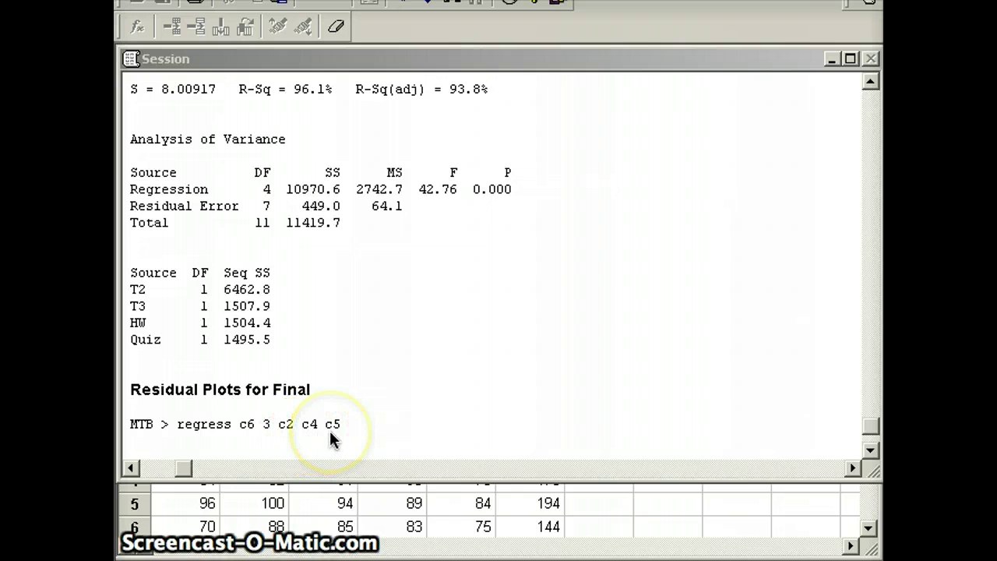
pyautogui.click(443, 421)
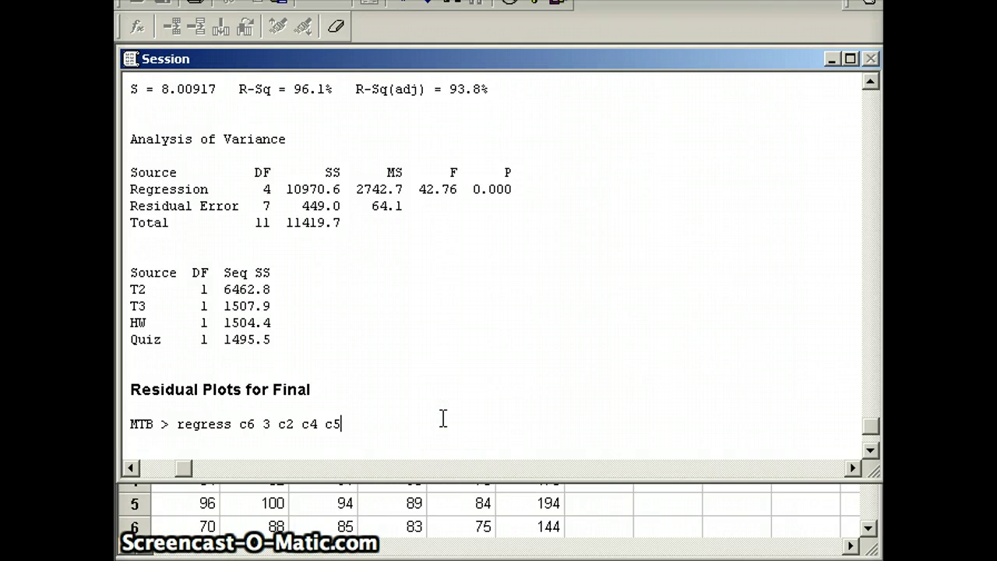
pyautogui.press('Return')
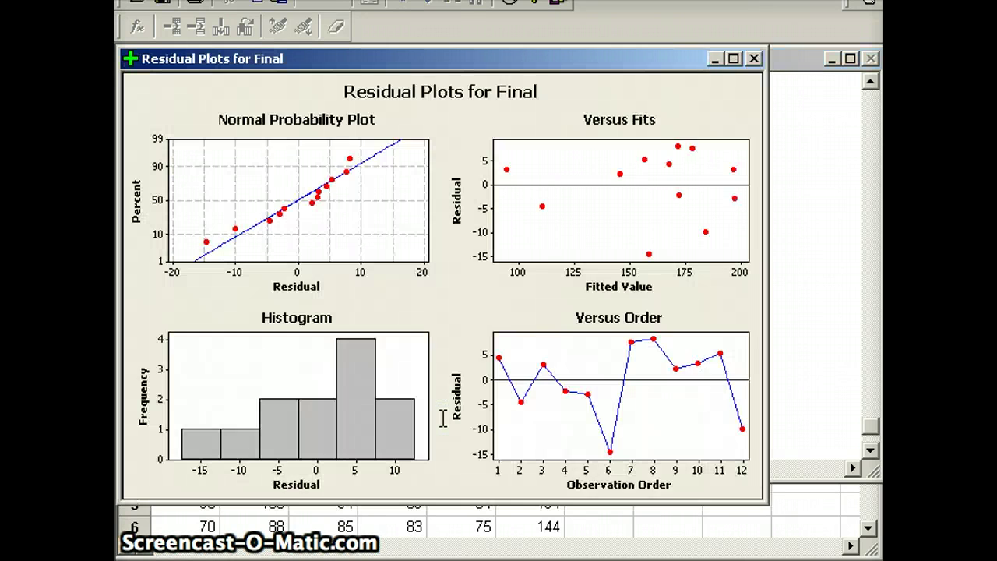
pyautogui.click(754, 59)
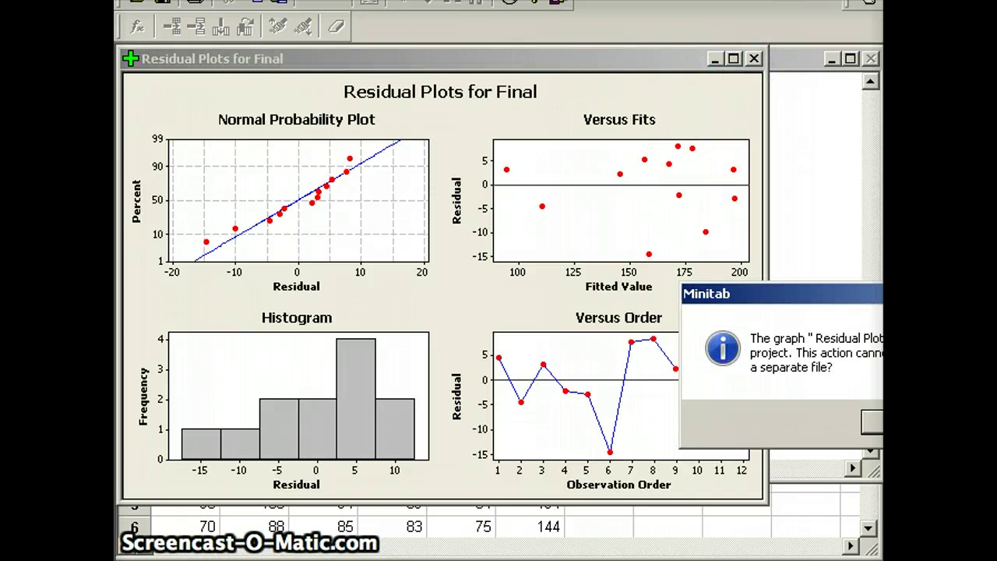
pyautogui.click(872, 422)
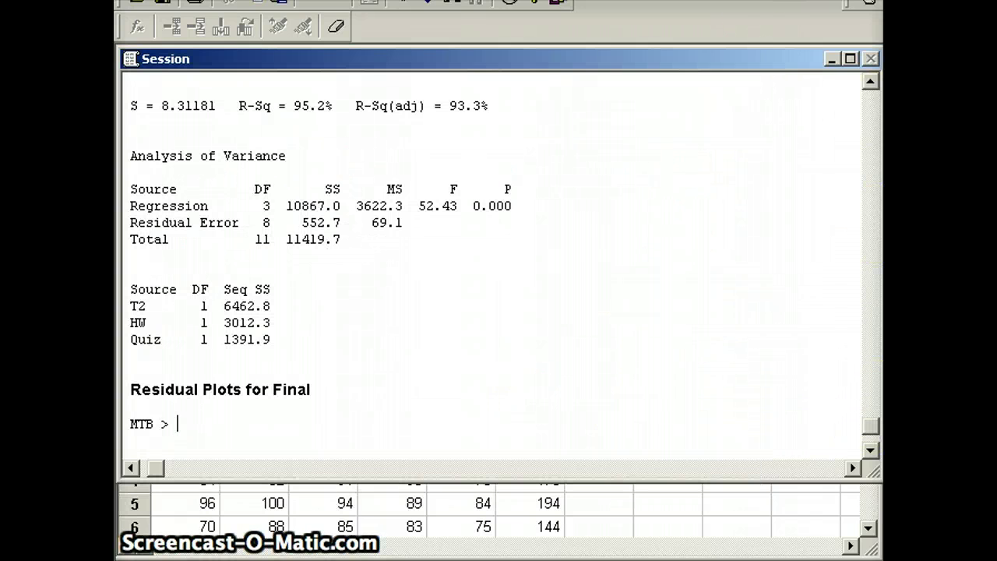
pyautogui.click(870, 81)
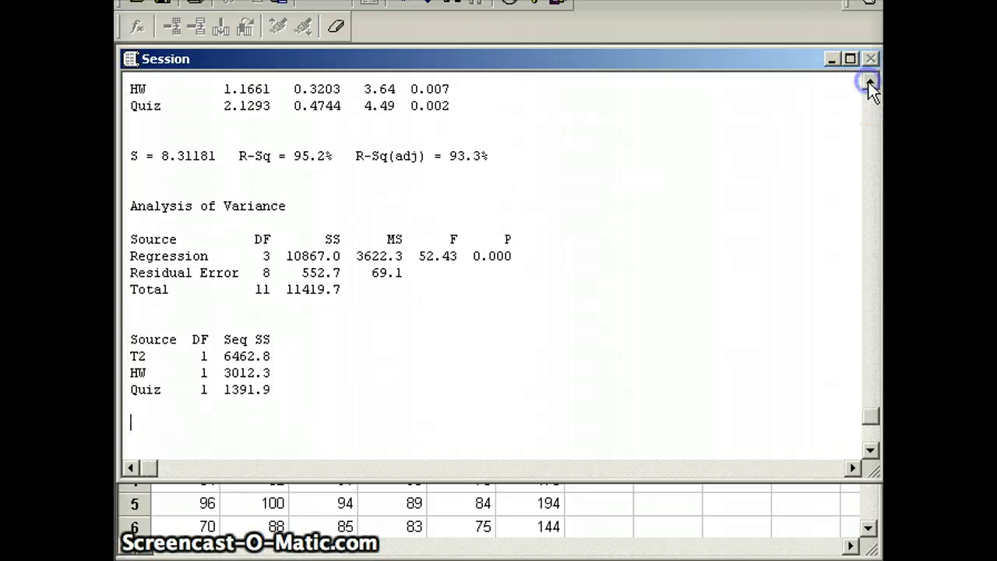
pyautogui.click(870, 81)
pyautogui.click(869, 82)
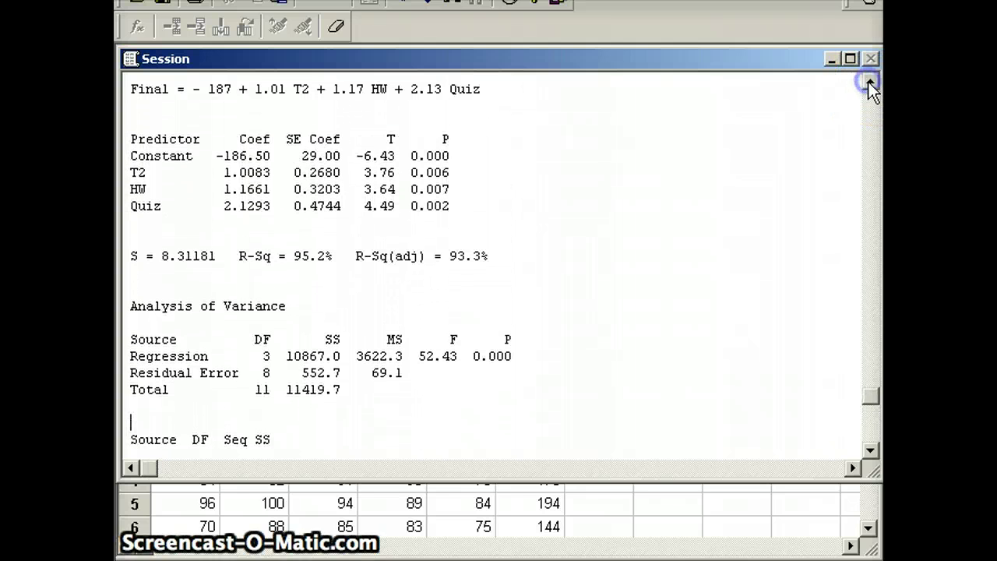
pyautogui.click(869, 82)
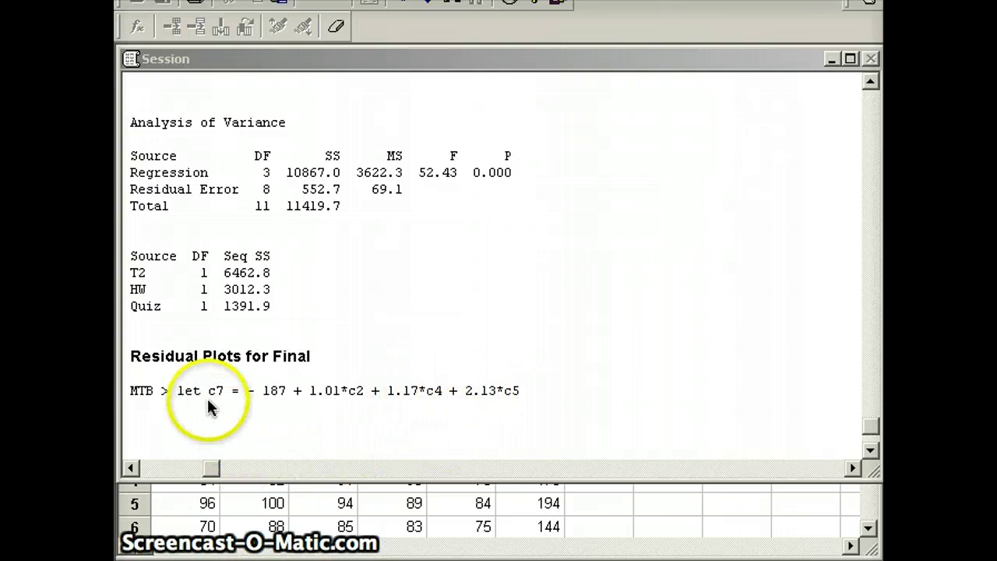
# Run the let c7 command to fill C7 with predicted Final scores
pyautogui.click(558, 400)
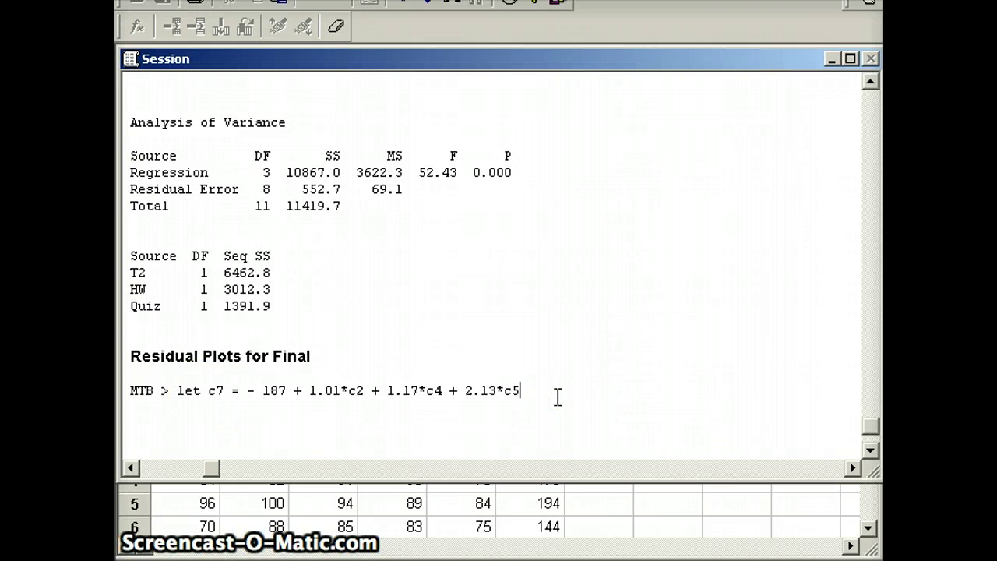
pyautogui.press('Return')
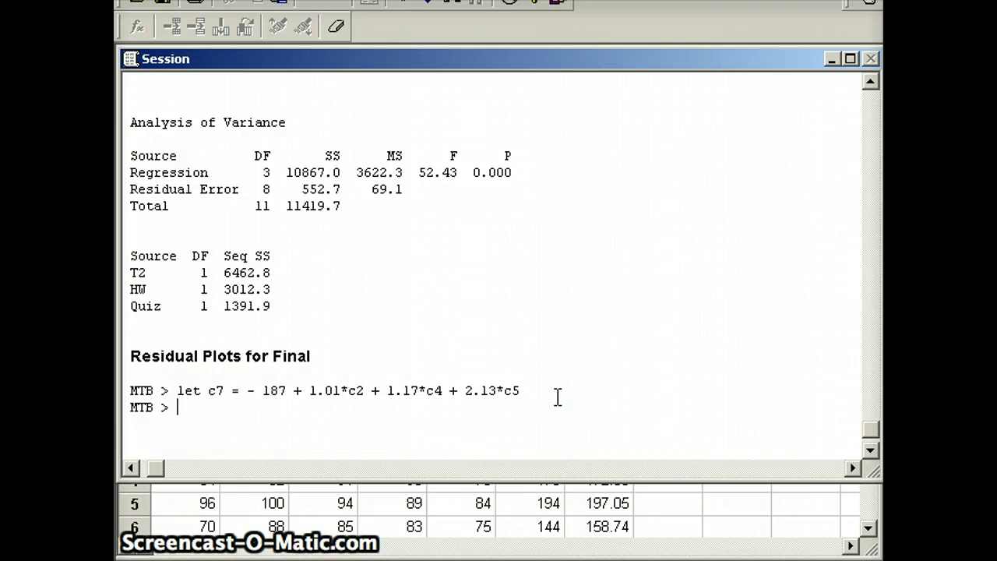
# List actual Final scores in C6 beside predicted values in C7 with print c6 c7
pyautogui.write('print c')
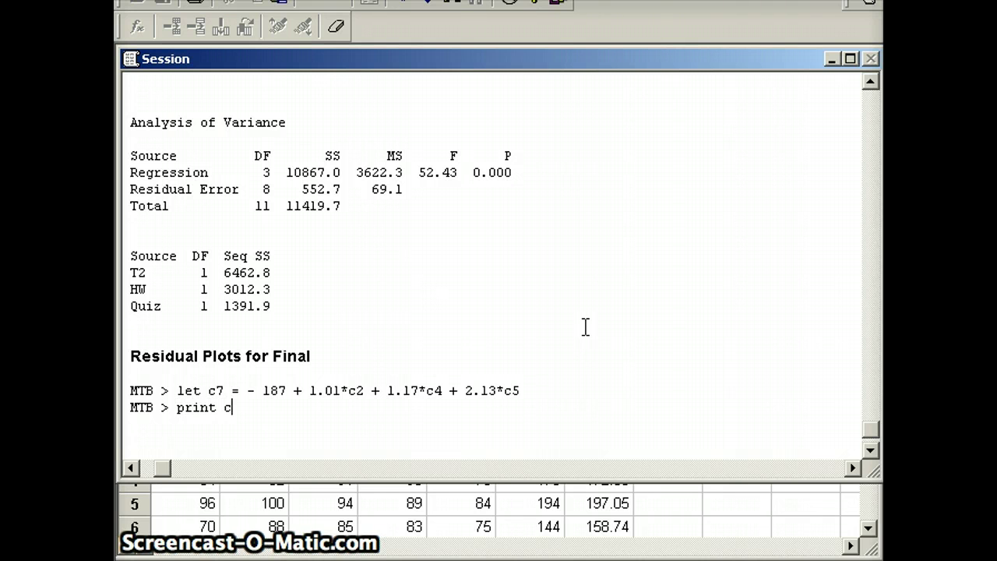
pyautogui.write('6 c')
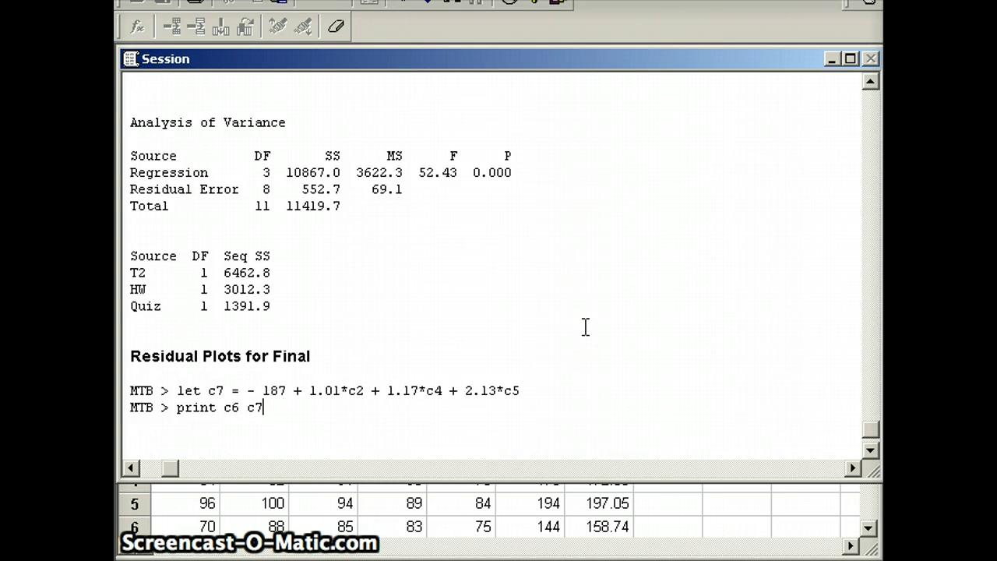
pyautogui.write('7')
pyautogui.press('Return')
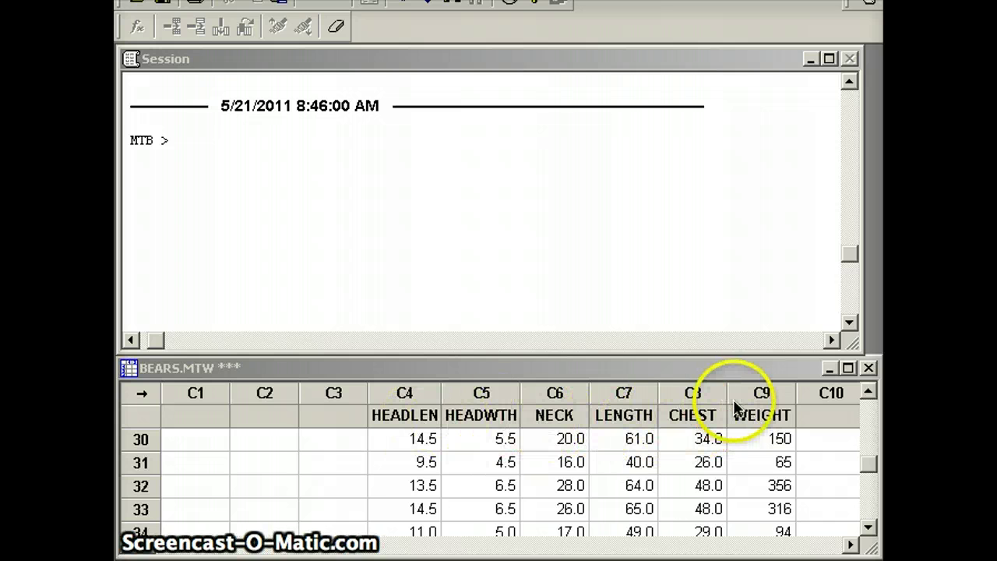
# Place the cursor at the MTB > prompt in the Session window
pyautogui.click(182, 140)
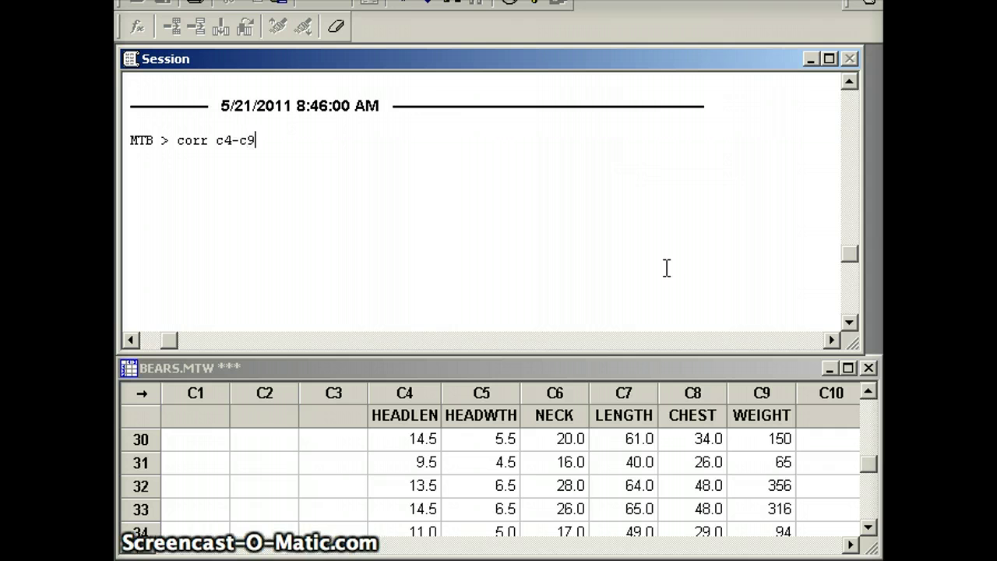
# Run corr c4-c9 to correlate HEADLEN, HEADWTH, NECK, LENGTH, CHEST and WEIGHT
pyautogui.write('c4-c9')
pyautogui.press('Return')
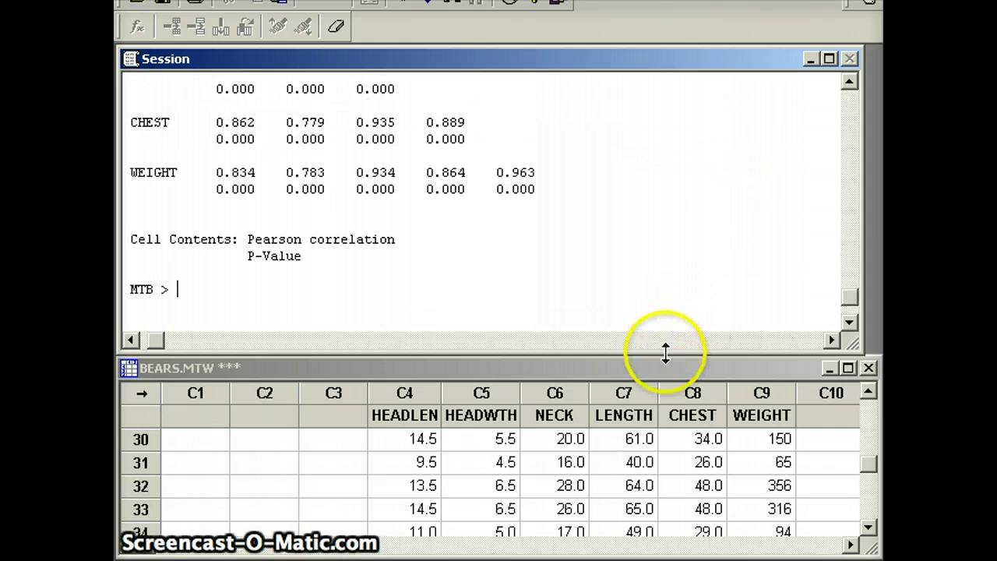
pyautogui.moveTo(665, 352); pyautogui.dragTo(666, 455)
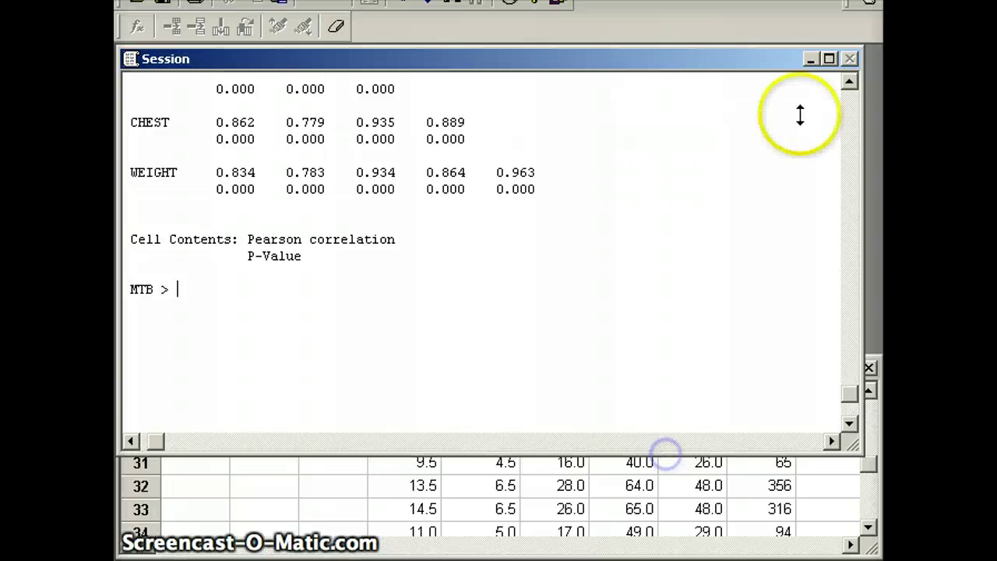
pyautogui.click(849, 82)
pyautogui.click(849, 82)
pyautogui.click(848, 82)
pyautogui.click(849, 82)
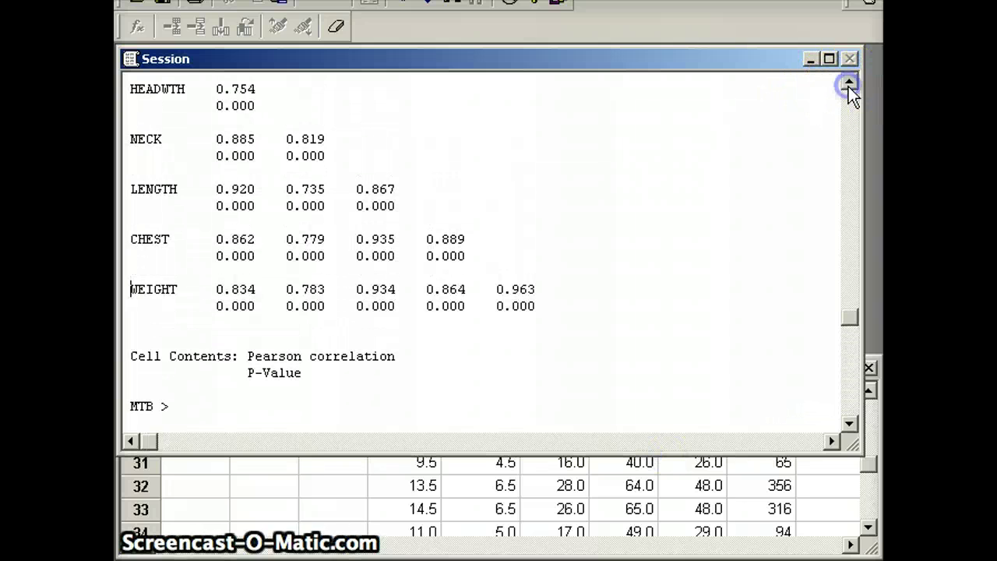
pyautogui.click(849, 82)
pyautogui.click(849, 81)
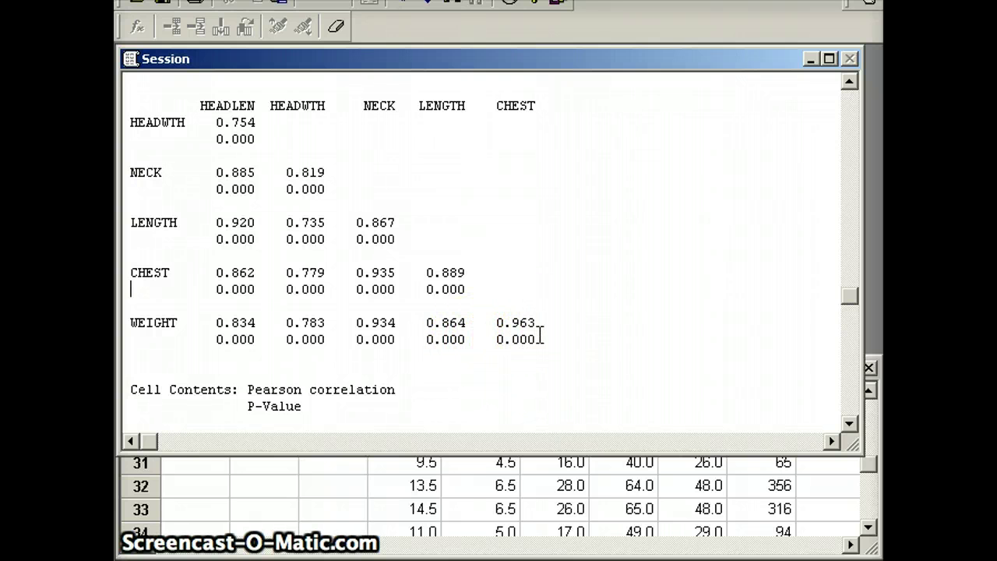
pyautogui.moveTo(538, 340); pyautogui.dragTo(216, 339)
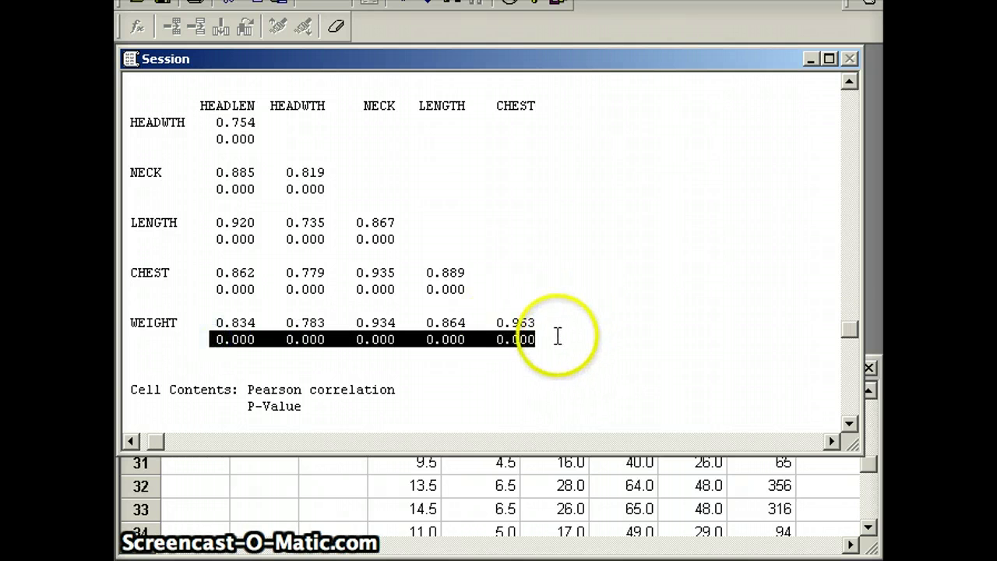
pyautogui.click(557, 337)
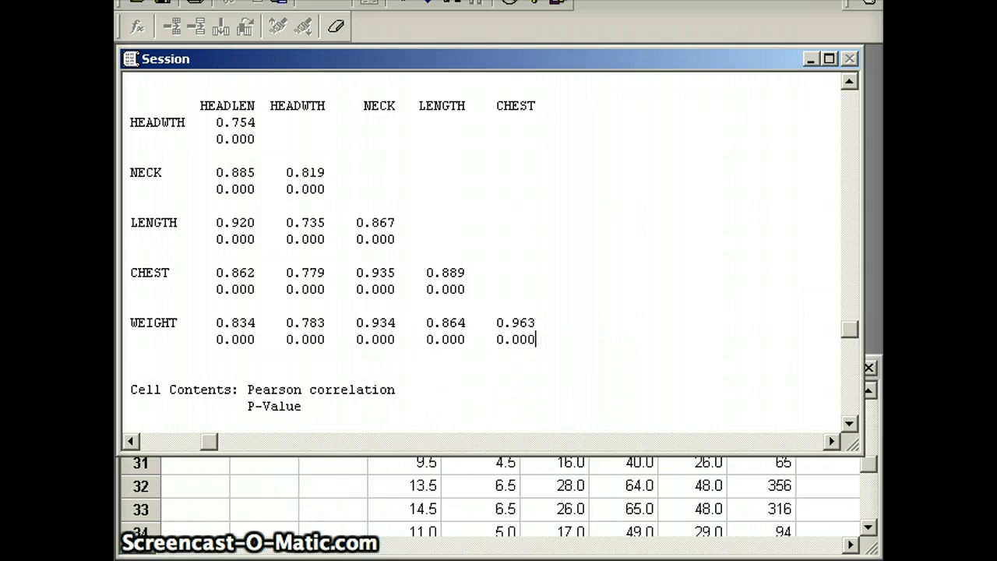
pyautogui.hotkey('ctrl', 'd')
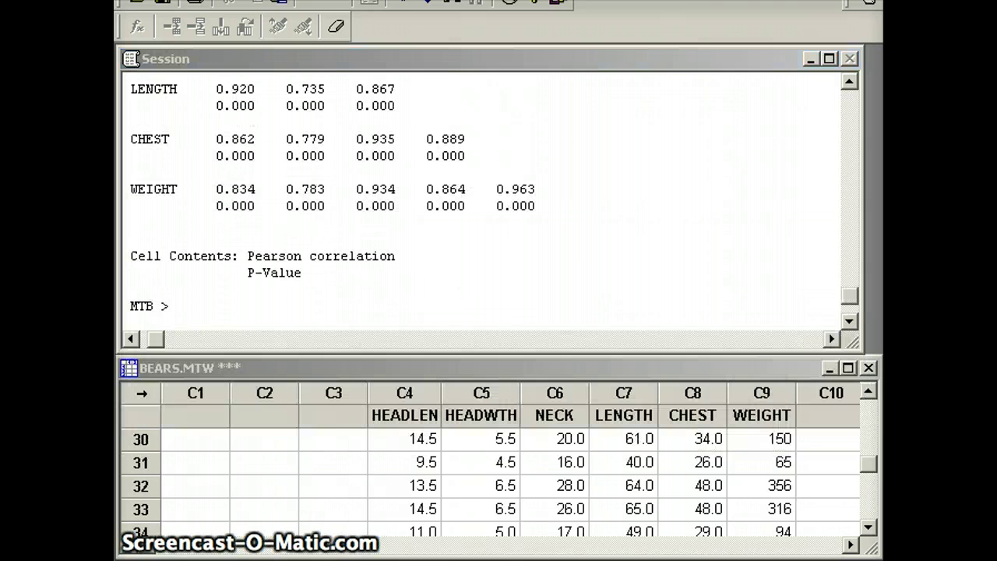
# Regress WEIGHT on C4–C8 with regress c9 5 c4-c8 and close the residual plots graph
pyautogui.click(192, 307)
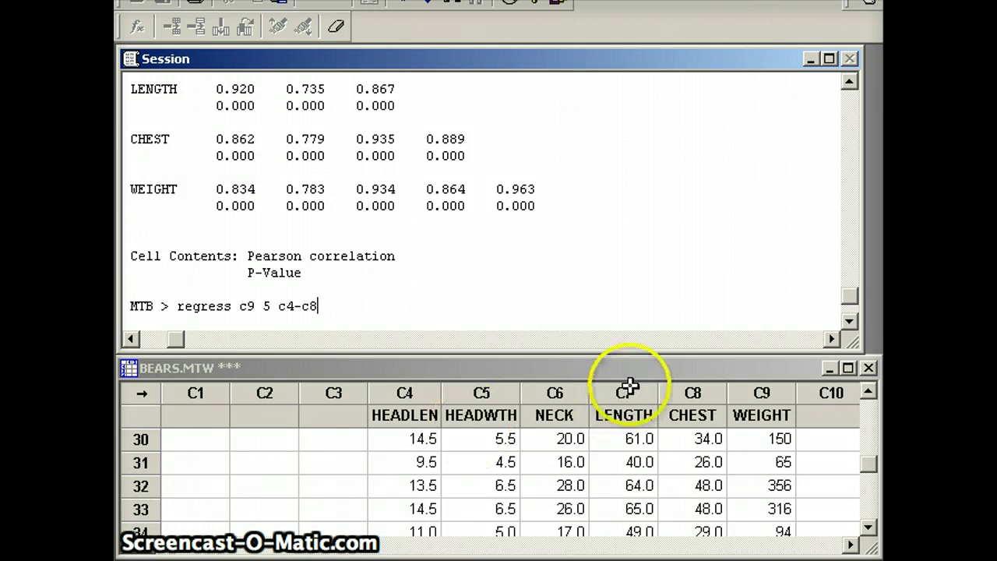
pyautogui.press('Return')
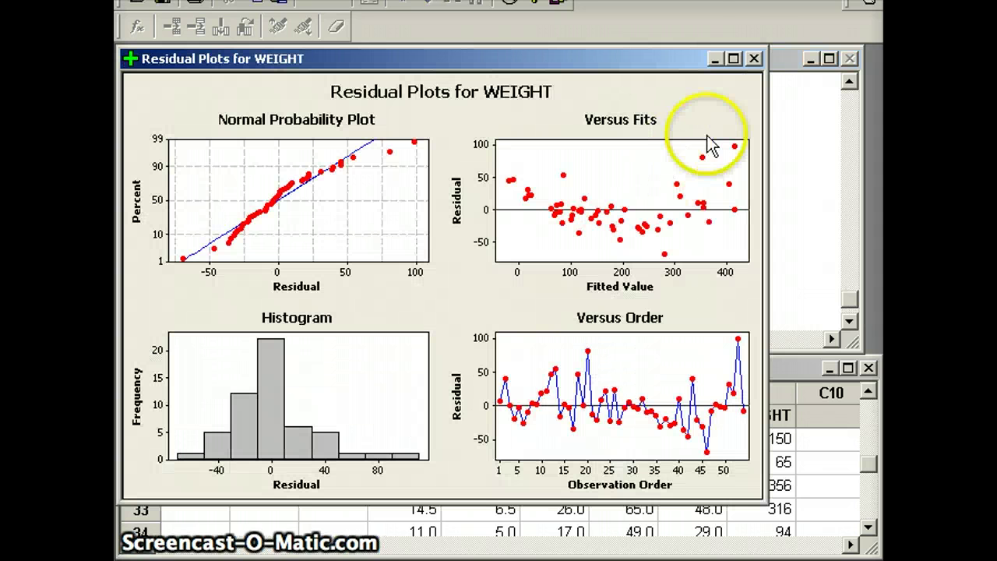
pyautogui.click(755, 59)
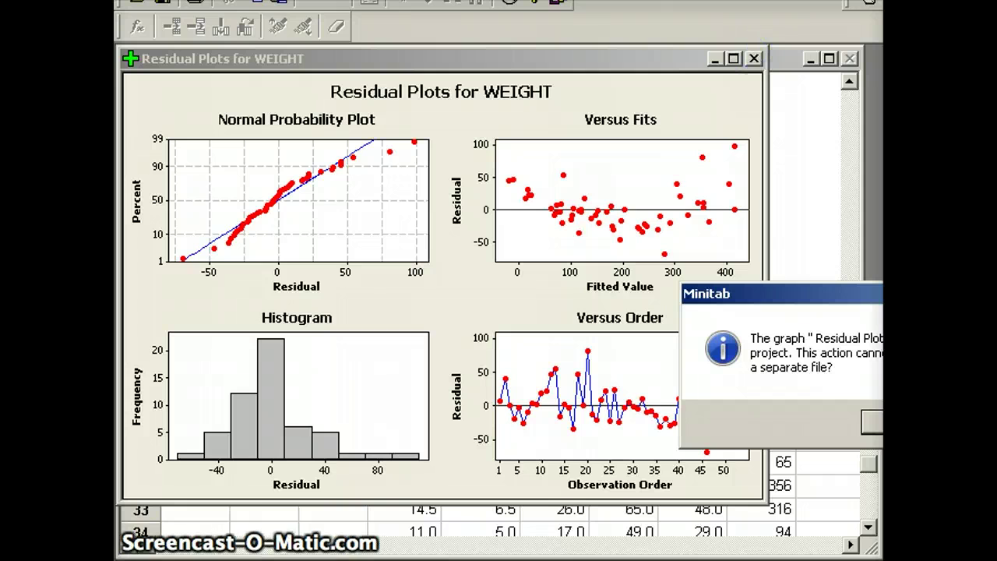
# Dismiss the graph without saving, then scroll up past the ANOVA table to the WEIGHT equation
pyautogui.press('n')
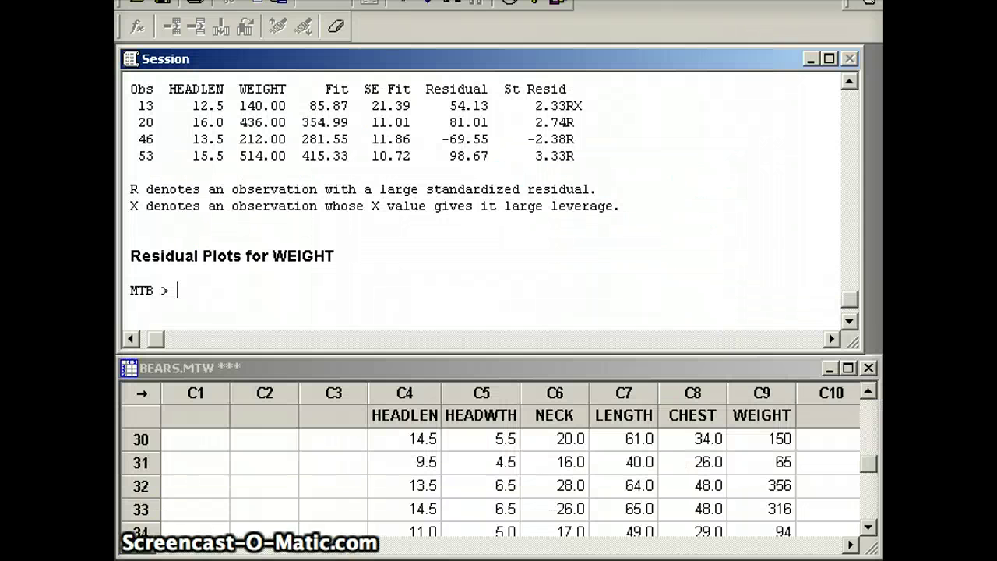
pyautogui.click(849, 80)
pyautogui.click(849, 80)
pyautogui.click(849, 81)
pyautogui.click(848, 80)
pyautogui.click(848, 81)
pyautogui.click(851, 79)
pyautogui.click(852, 79)
pyautogui.click(852, 79)
pyautogui.click(851, 80)
pyautogui.click(851, 80)
pyautogui.click(851, 80)
pyautogui.click(852, 79)
pyautogui.click(851, 80)
pyautogui.click(852, 79)
pyautogui.click(852, 80)
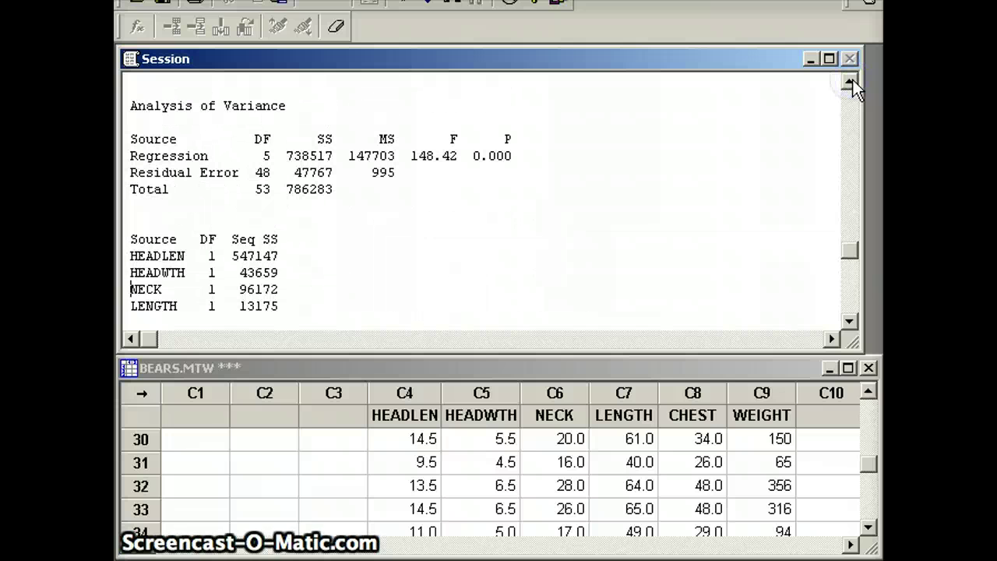
pyautogui.click(852, 80)
pyautogui.click(852, 79)
pyautogui.click(852, 80)
pyautogui.click(852, 79)
pyautogui.click(852, 80)
pyautogui.click(852, 79)
pyautogui.click(852, 79)
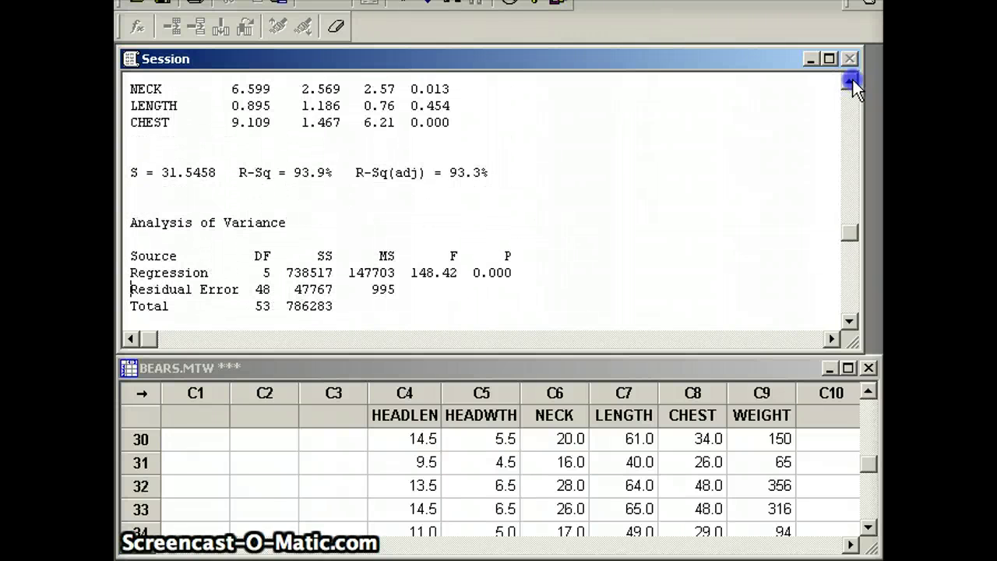
pyautogui.click(851, 79)
pyautogui.click(852, 80)
pyautogui.click(852, 79)
pyautogui.click(851, 79)
pyautogui.click(851, 79)
pyautogui.click(851, 79)
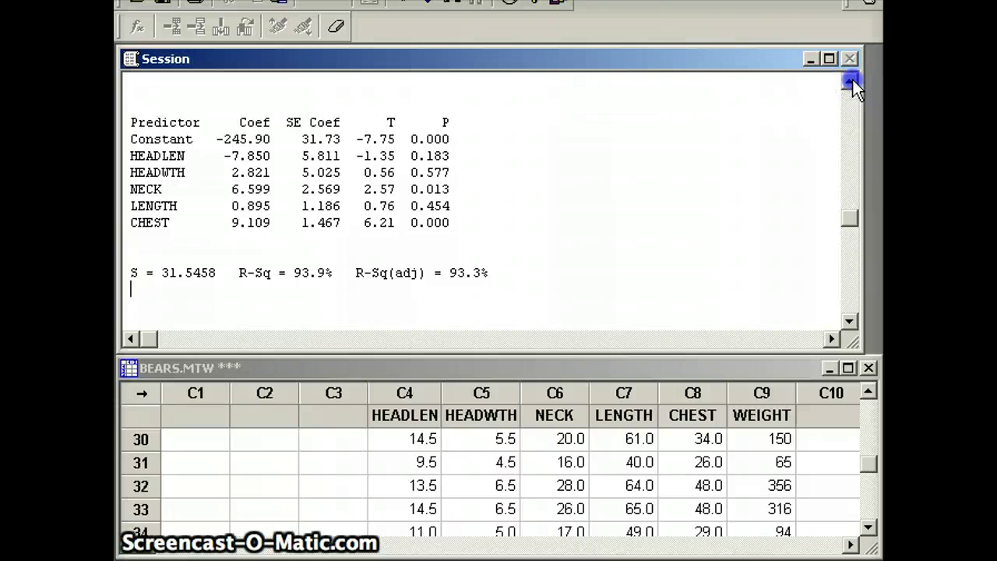
pyautogui.click(852, 79)
pyautogui.click(852, 79)
pyautogui.click(852, 80)
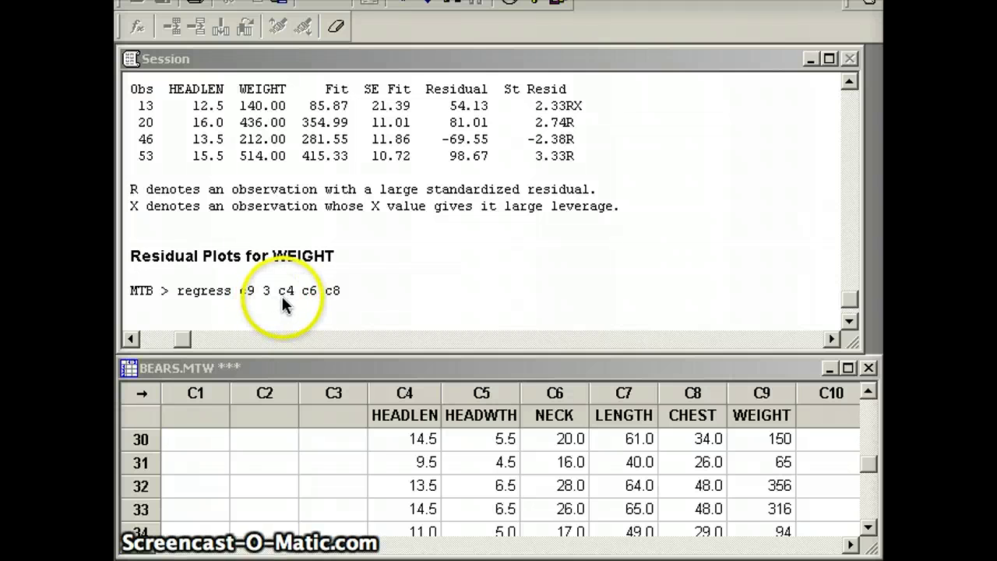
# Run 'regress c9 3 c4 c6 c8', then close its residual plots without saving
pyautogui.click(343, 294)
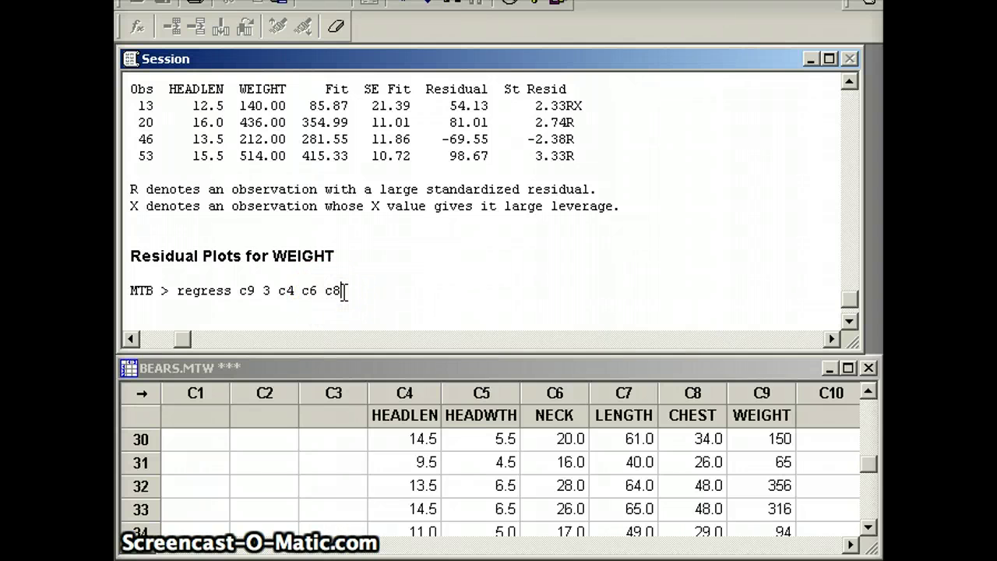
pyautogui.press('Return')
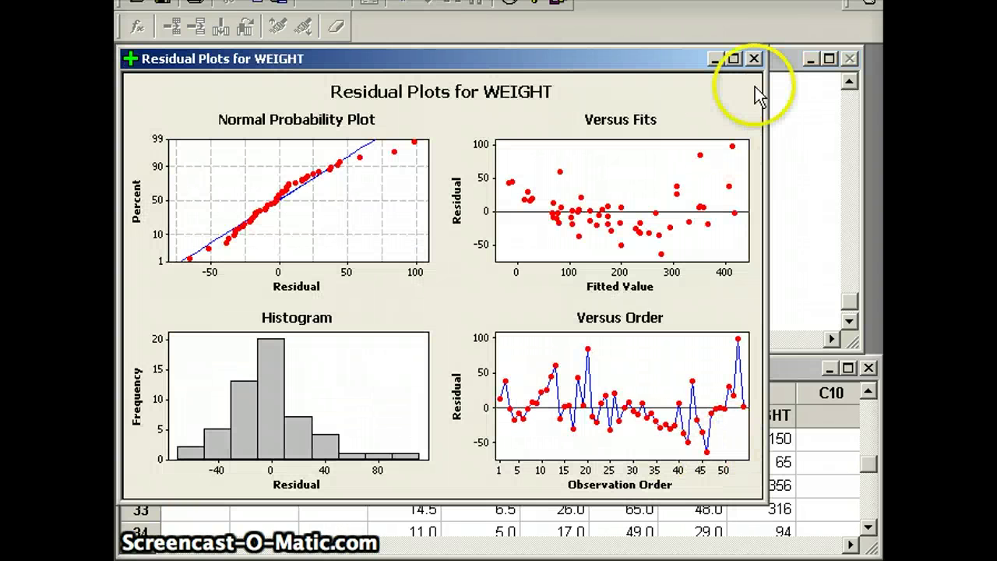
pyautogui.click(754, 60)
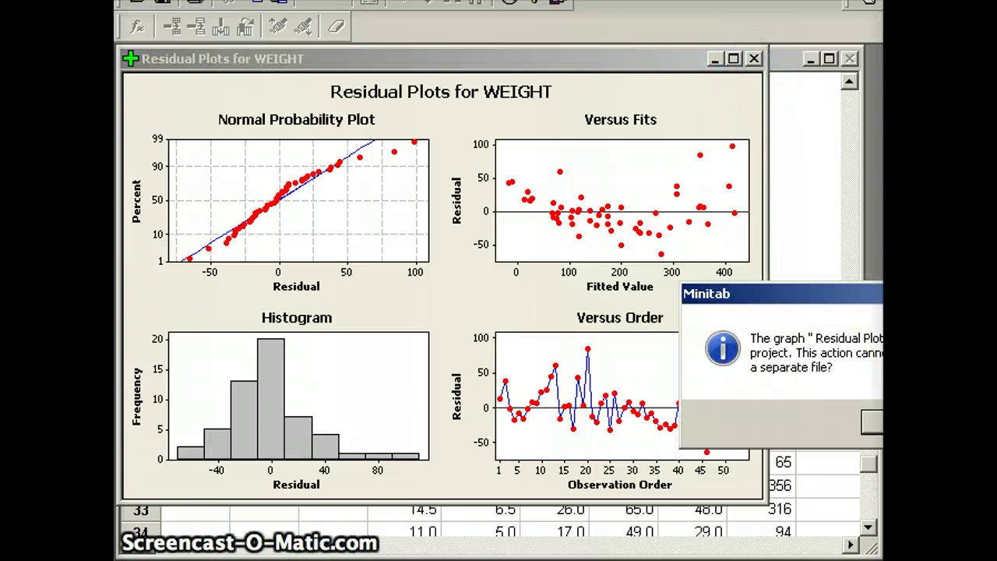
pyautogui.press('n')
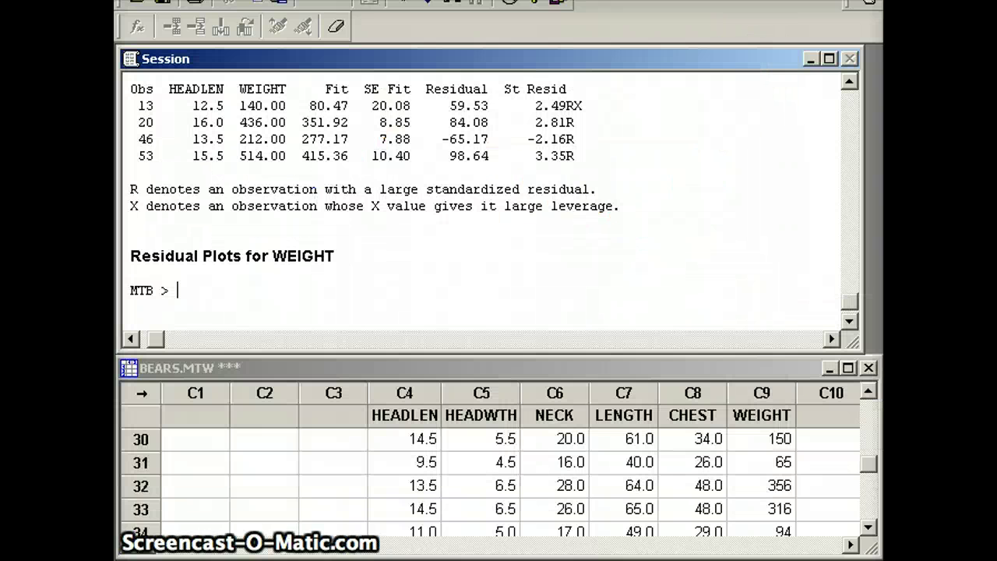
pyautogui.click(850, 81)
pyautogui.click(851, 81)
pyautogui.click(850, 81)
pyautogui.click(851, 80)
pyautogui.click(850, 81)
pyautogui.click(850, 81)
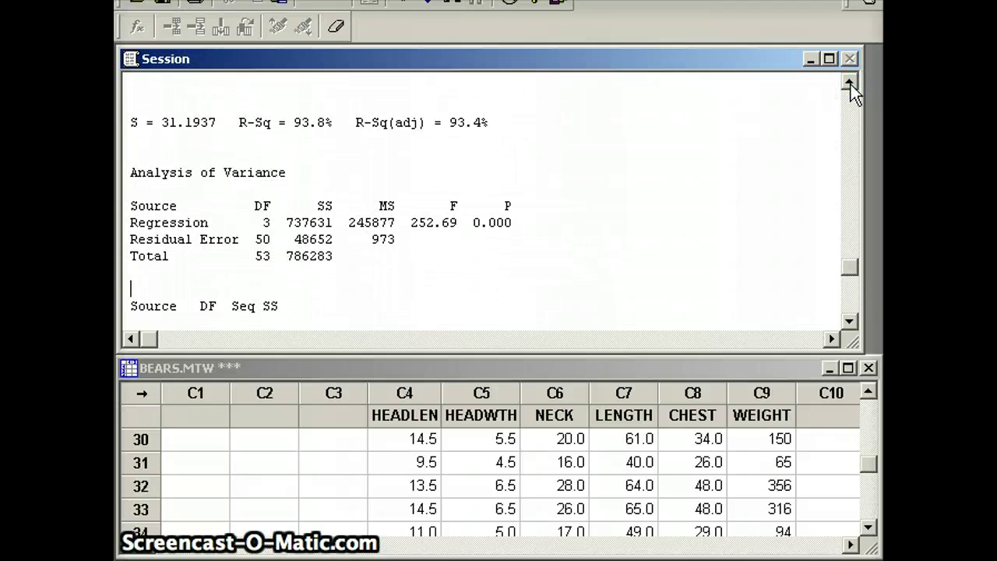
pyautogui.click(851, 81)
pyautogui.click(850, 81)
pyautogui.click(850, 81)
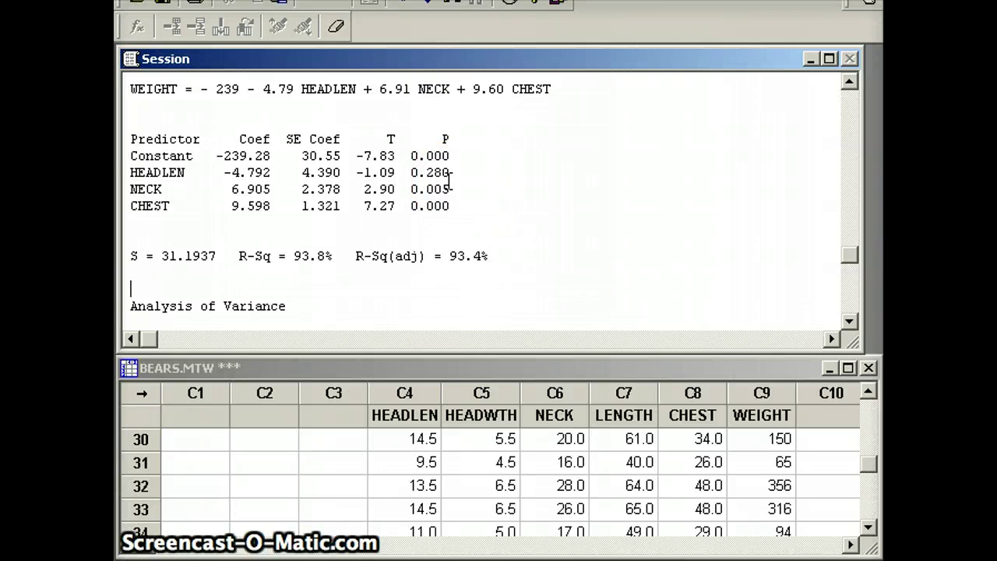
pyautogui.click(849, 320)
pyautogui.click(850, 320)
pyautogui.click(850, 320)
pyautogui.click(850, 320)
pyautogui.click(850, 320)
pyautogui.click(850, 320)
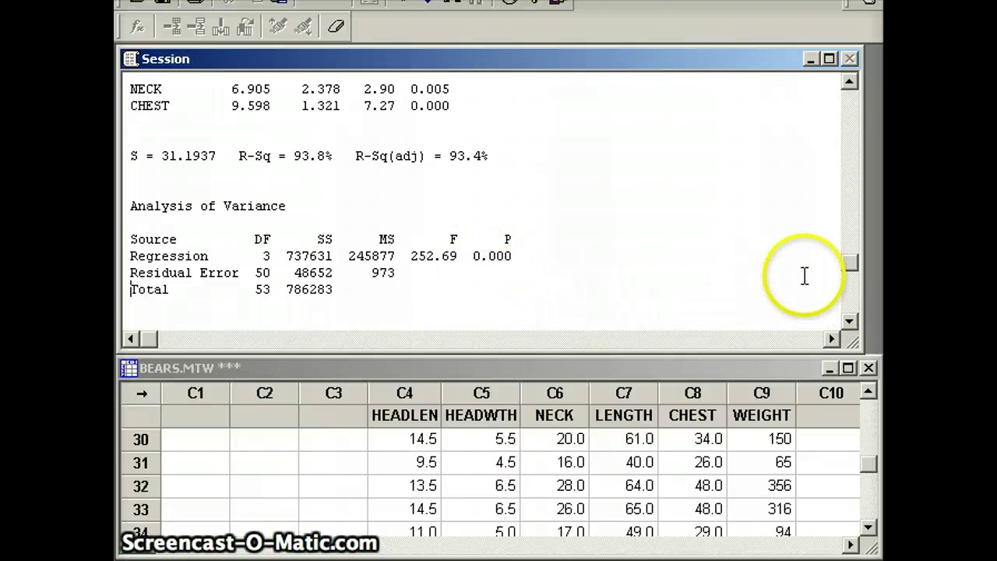
pyautogui.click(850, 320)
pyautogui.click(849, 320)
pyautogui.click(850, 320)
pyautogui.click(850, 320)
pyautogui.click(850, 320)
pyautogui.click(849, 320)
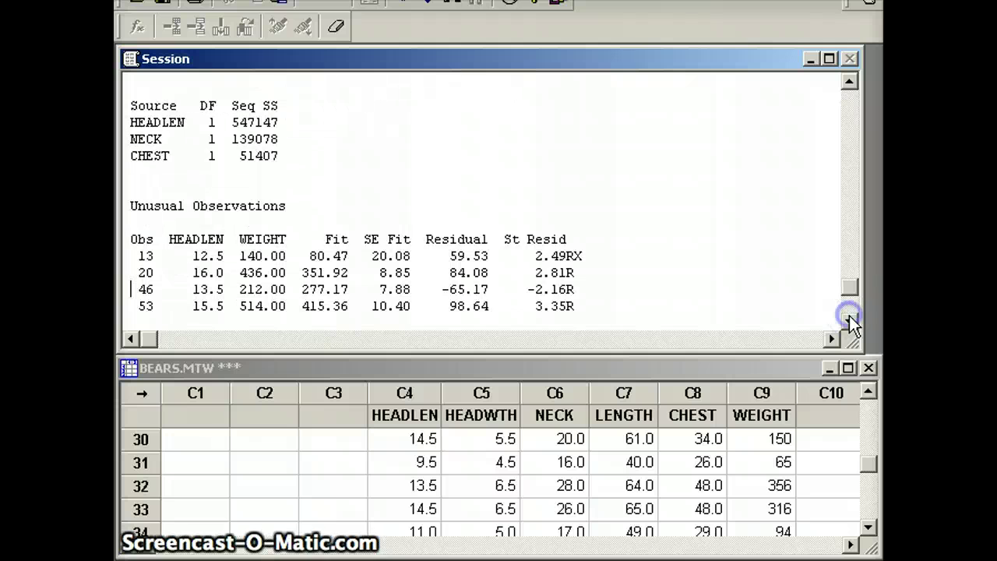
pyautogui.click(850, 320)
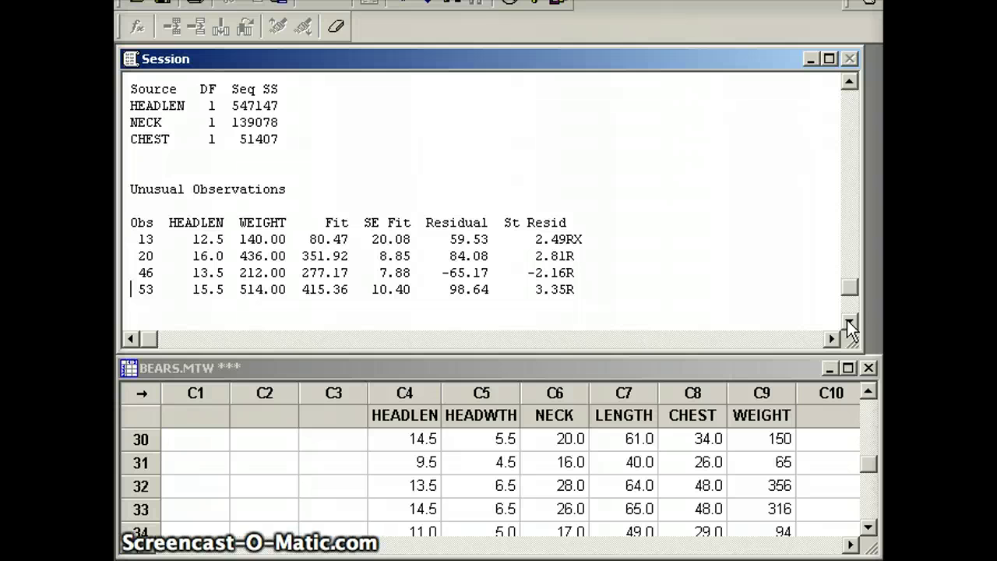
pyautogui.scroll(-8, 848, 323)
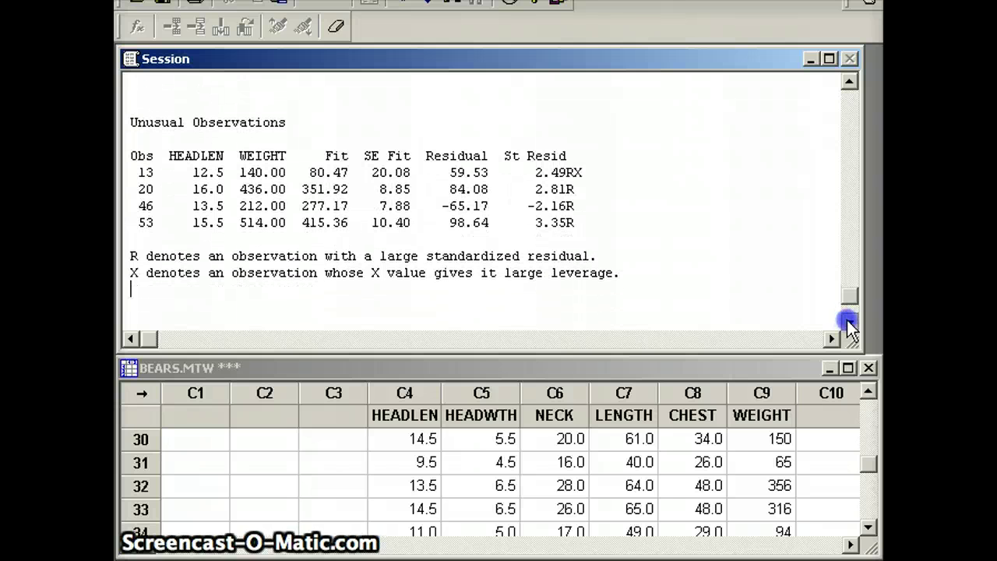
pyautogui.scroll(-2, 849, 324)
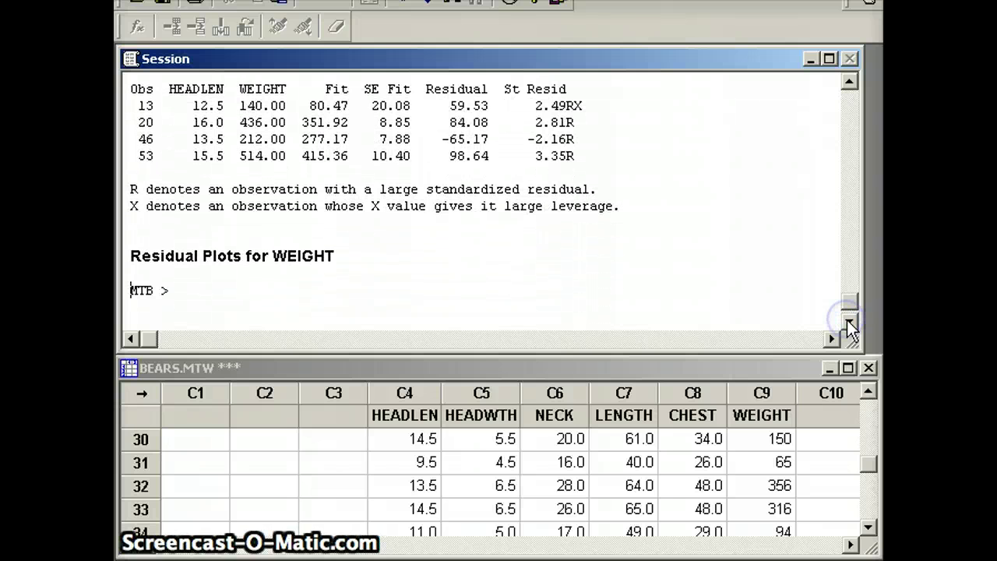
# Compute C10 = -239 - 4.79*c4 + 6.91*c6 + 9.60*c8, then print c9 beside c10
pyautogui.click(242, 291)
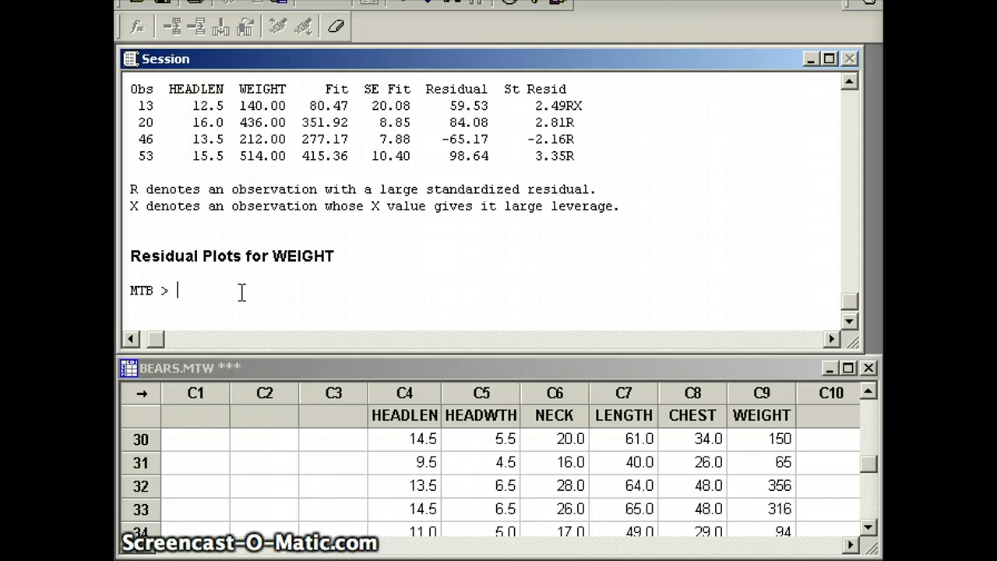
pyautogui.write('le')
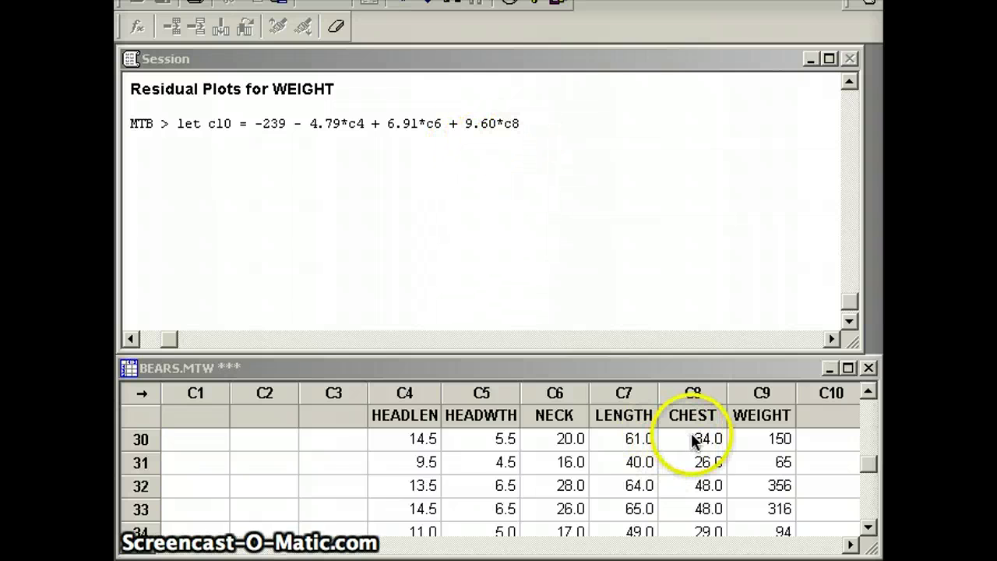
pyautogui.click(526, 122)
pyautogui.press('Return')
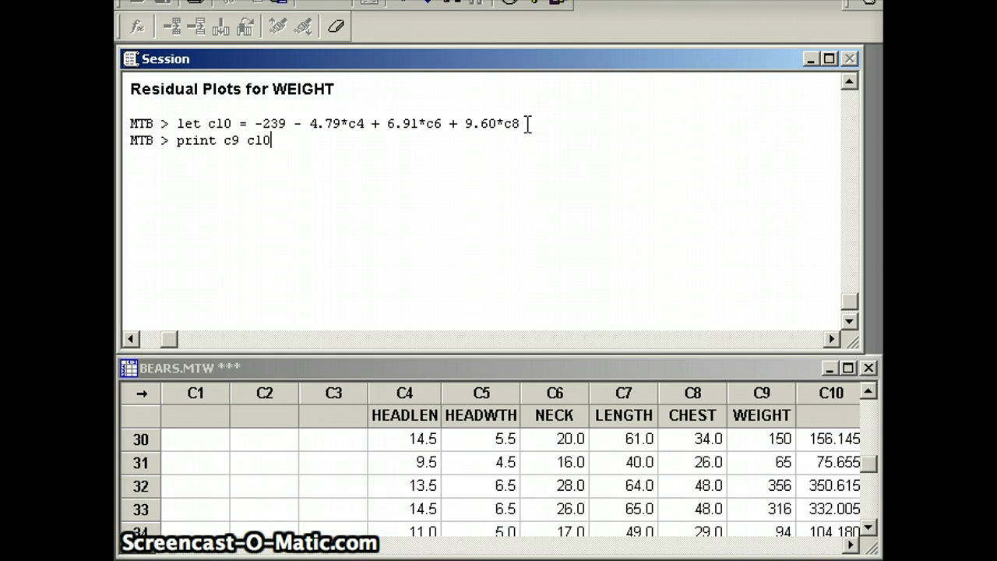
pyautogui.press('Return')
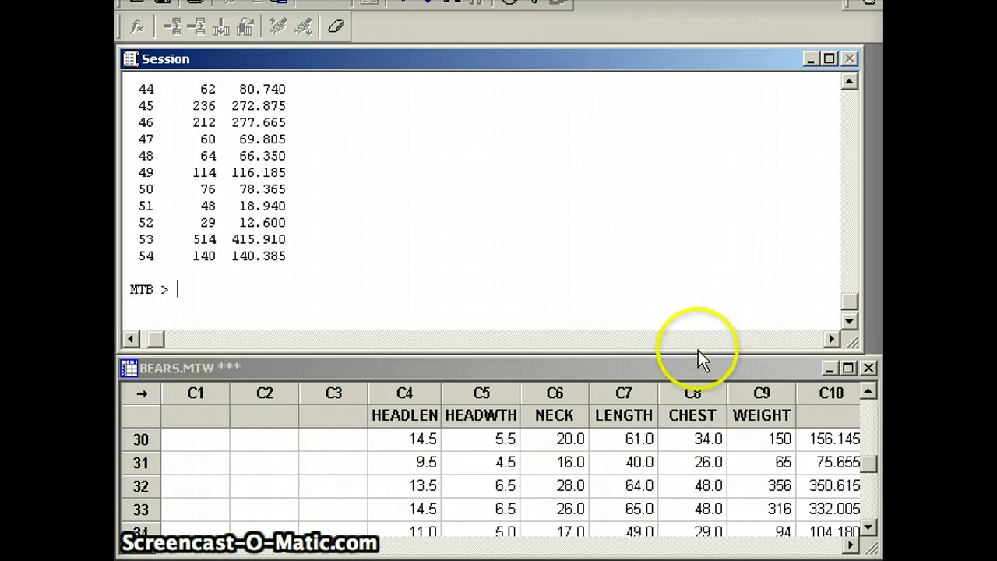
# Enlarge the Session window over the worksheet and scroll up to the WEIGHT/C10 Data Display
pyautogui.moveTo(696, 351); pyautogui.dragTo(719, 516)
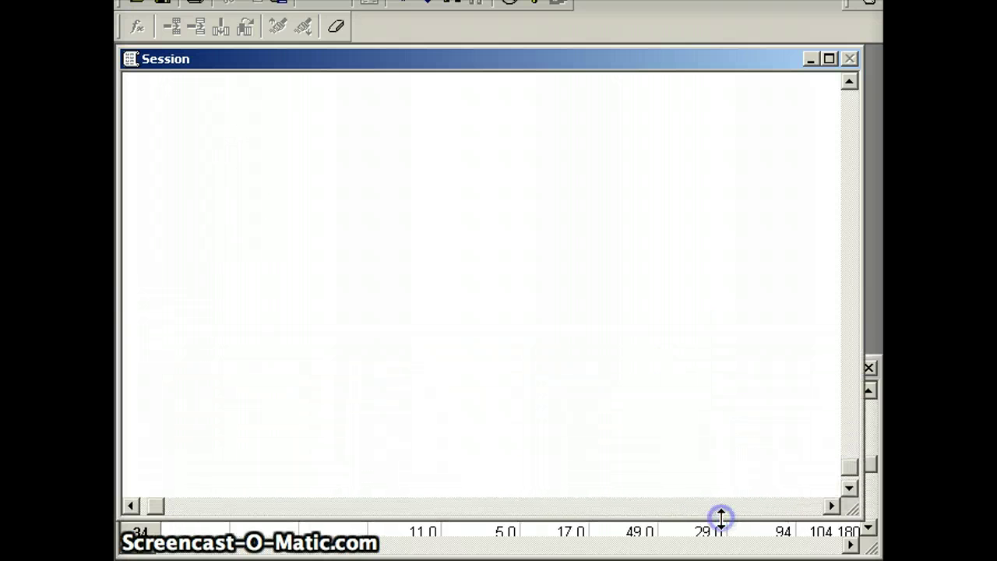
pyautogui.click(849, 81)
pyautogui.click(849, 81)
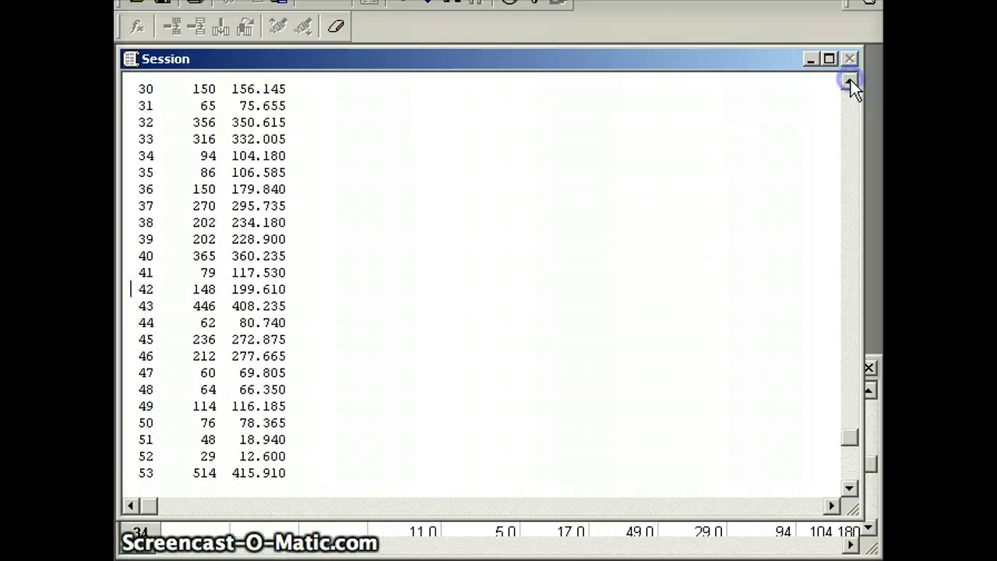
pyautogui.click(849, 81)
pyautogui.click(849, 81)
pyautogui.click(849, 81)
pyautogui.click(849, 81)
pyautogui.click(849, 81)
pyautogui.click(849, 81)
pyautogui.click(849, 81)
pyautogui.click(849, 81)
pyautogui.click(848, 81)
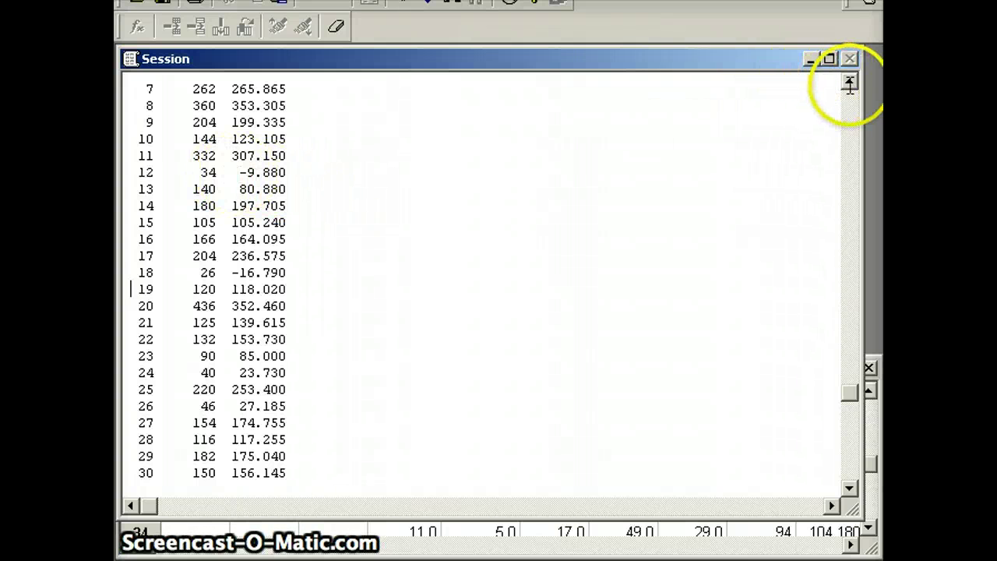
pyautogui.click(850, 83)
pyautogui.click(850, 83)
pyautogui.click(850, 83)
pyautogui.click(850, 83)
pyautogui.click(850, 83)
pyautogui.click(849, 83)
pyautogui.click(850, 83)
pyautogui.click(849, 82)
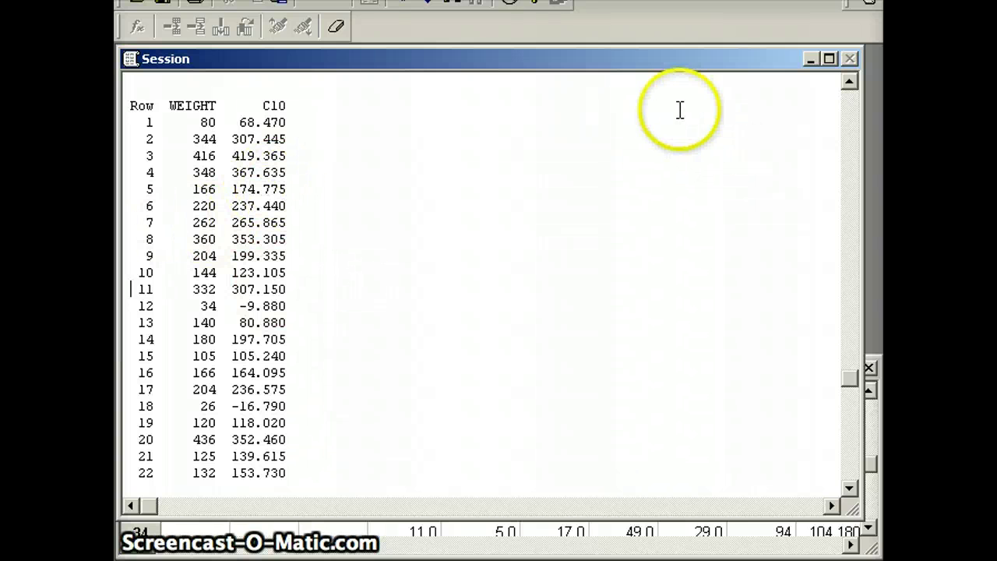
pyautogui.click(849, 83)
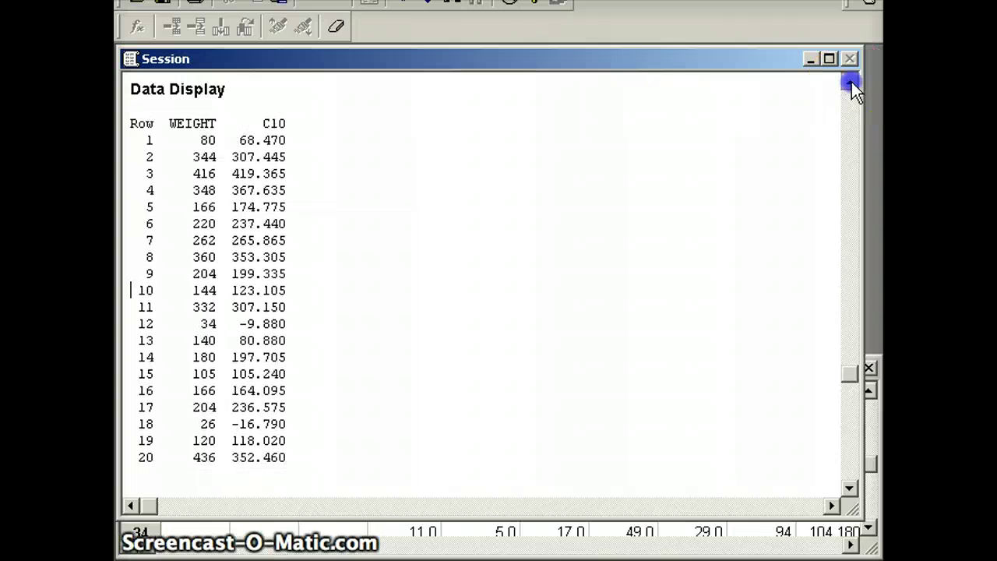
# Scroll up to the let and print commands, then shrink the Session window
pyautogui.click(850, 82)
pyautogui.click(849, 83)
pyautogui.click(850, 83)
pyautogui.click(849, 83)
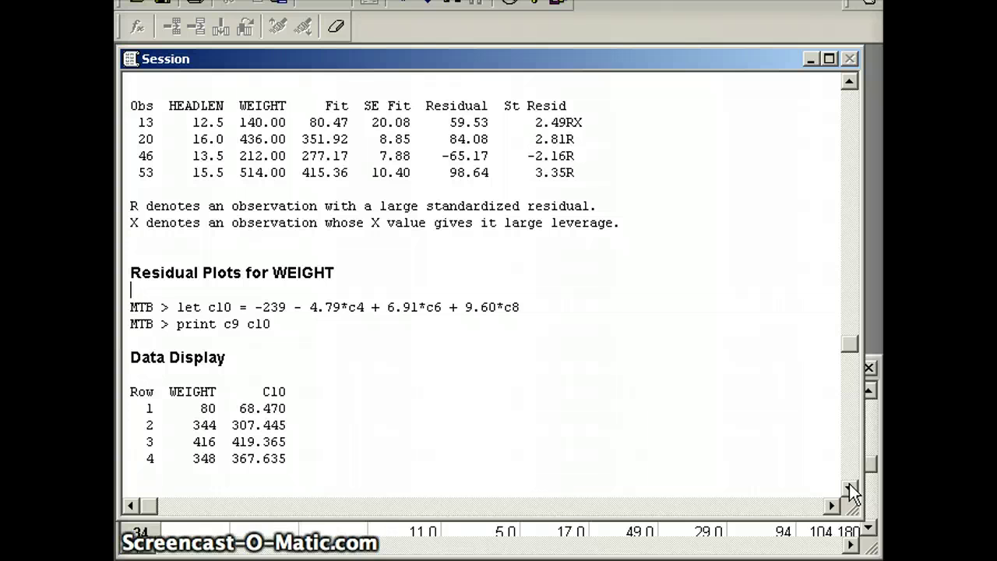
pyautogui.click(851, 508)
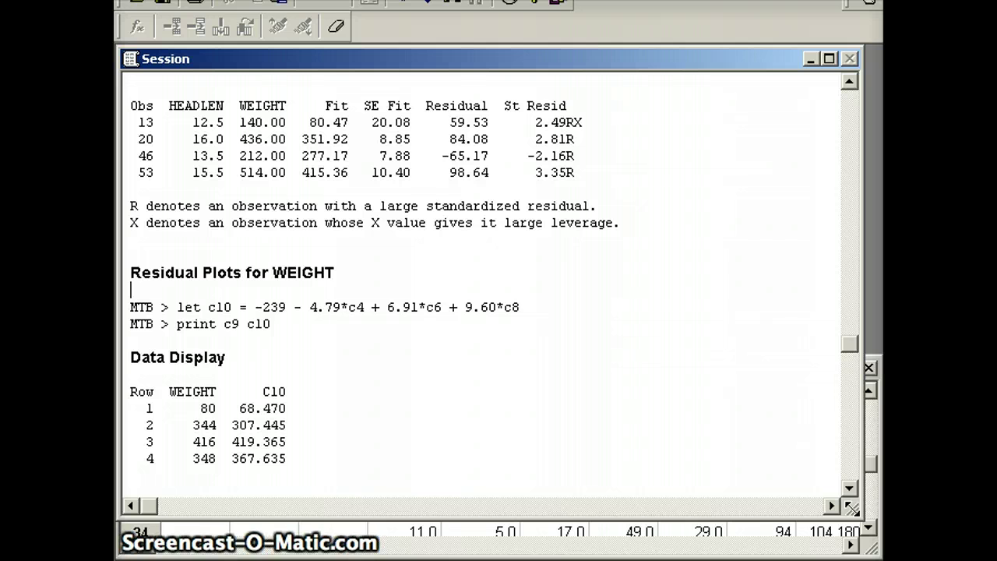
pyautogui.moveTo(852, 508); pyautogui.dragTo(857, 478)
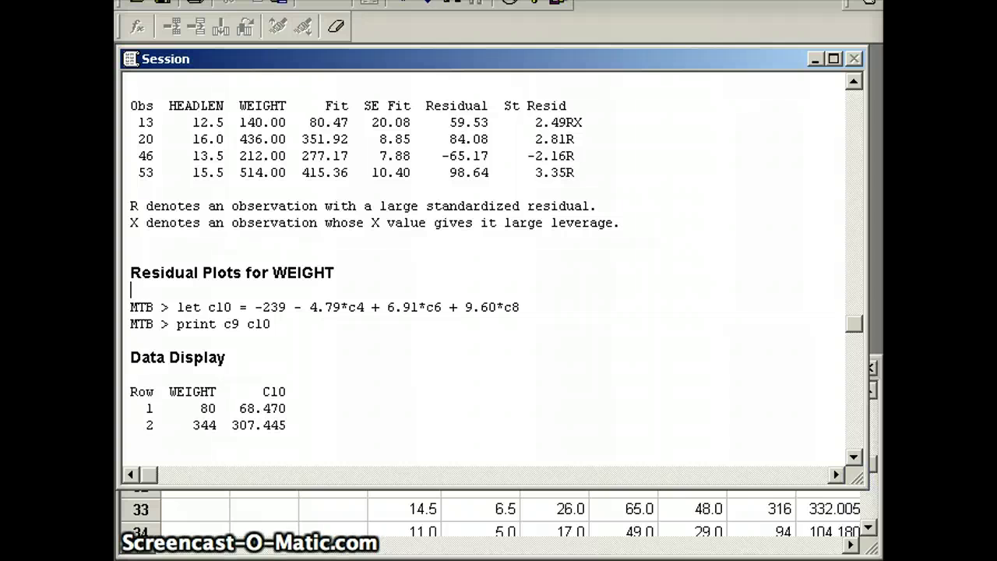